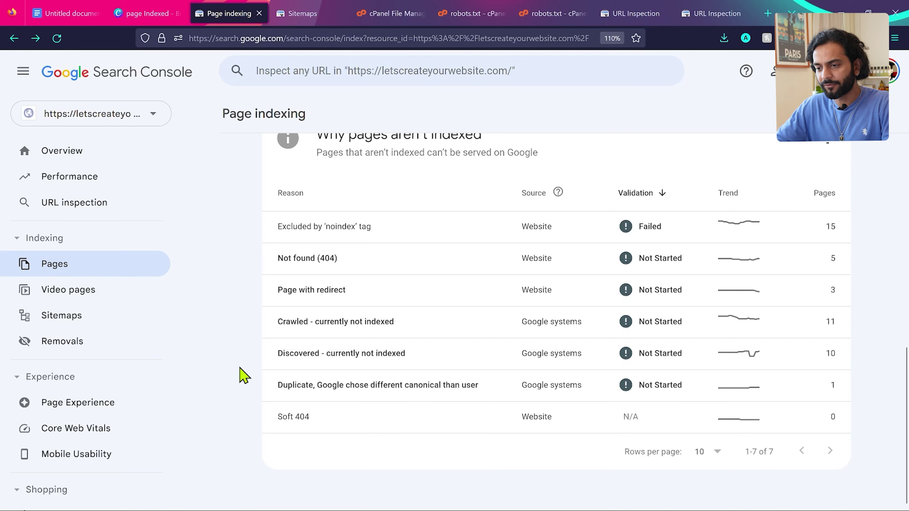
Open the 'Discovered - currently not indexed' row in the Why pages aren't indexed table.
{"action": "left_click", "coordinate": [385, 353]}
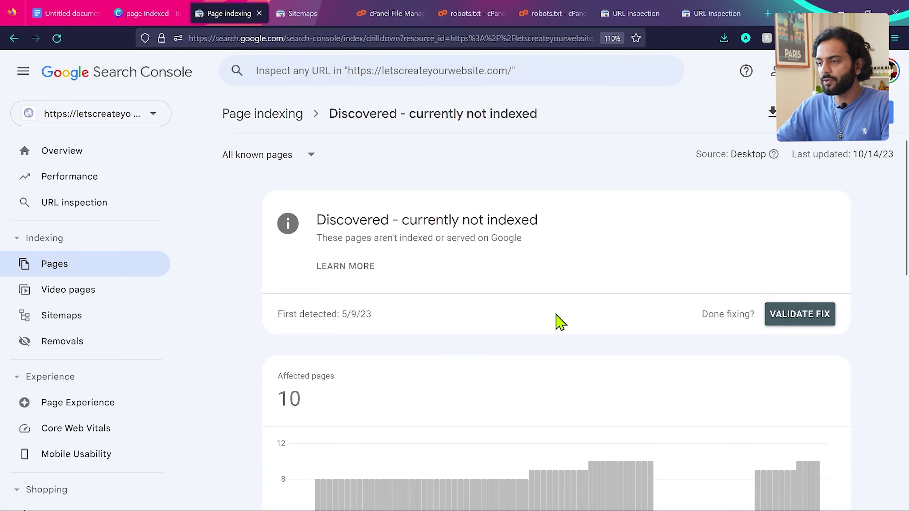
Scroll to the Examples table listing the 10 URLs such as /amenities-2/, /cart/ and /checkout/.
{"action": "scroll", "coordinate": [558, 321], "scroll_direction": "down", "scroll_amount": 5}
{"action": "scroll", "coordinate": [560, 322], "scroll_direction": "down", "scroll_amount": 8}
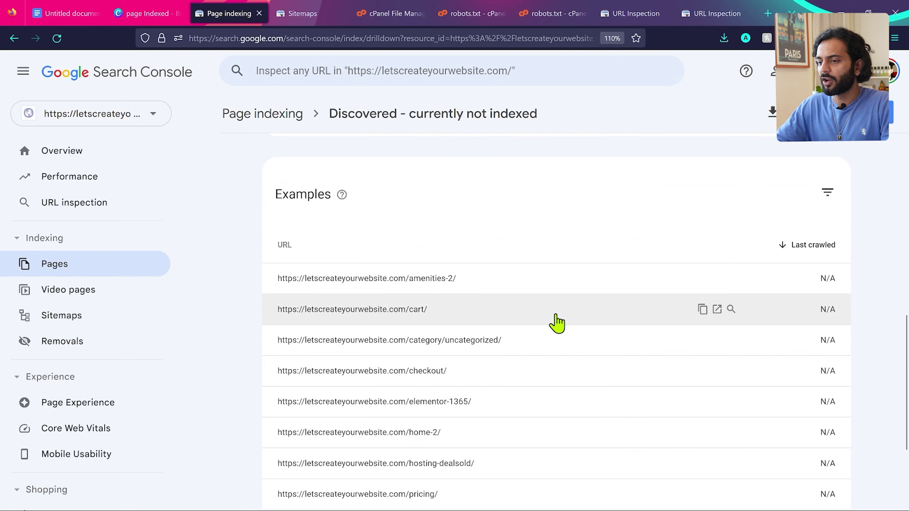
{"action": "scroll", "coordinate": [558, 324], "scroll_direction": "up", "scroll_amount": 1}
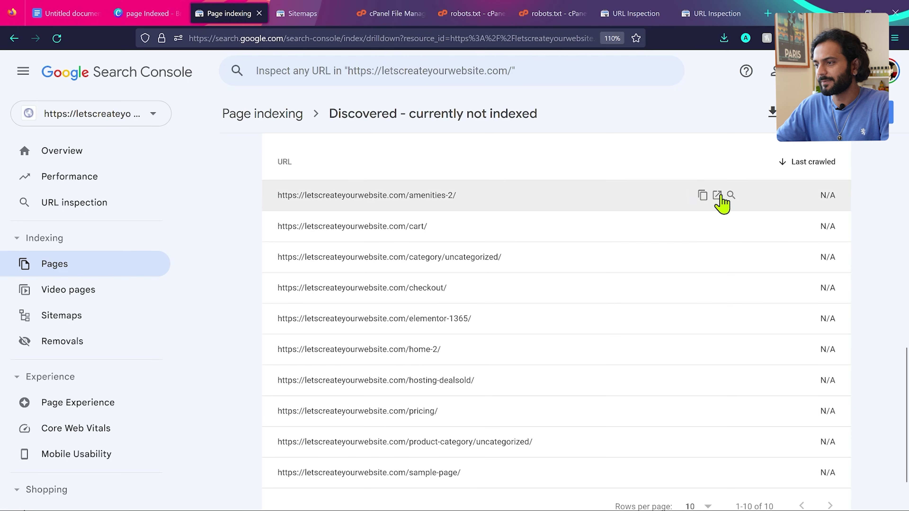
Inspect the /amenities-2/ URL and review its current index status.
{"action": "left_click", "coordinate": [730, 195]}
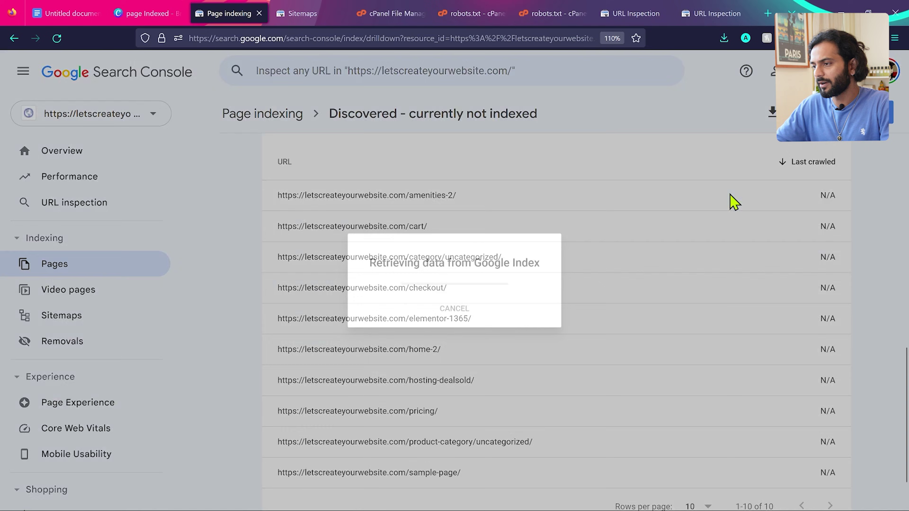
{"action": "scroll", "coordinate": [610, 305], "scroll_direction": "down", "scroll_amount": 3}
{"action": "scroll", "coordinate": [608, 303], "scroll_direction": "down", "scroll_amount": 3}
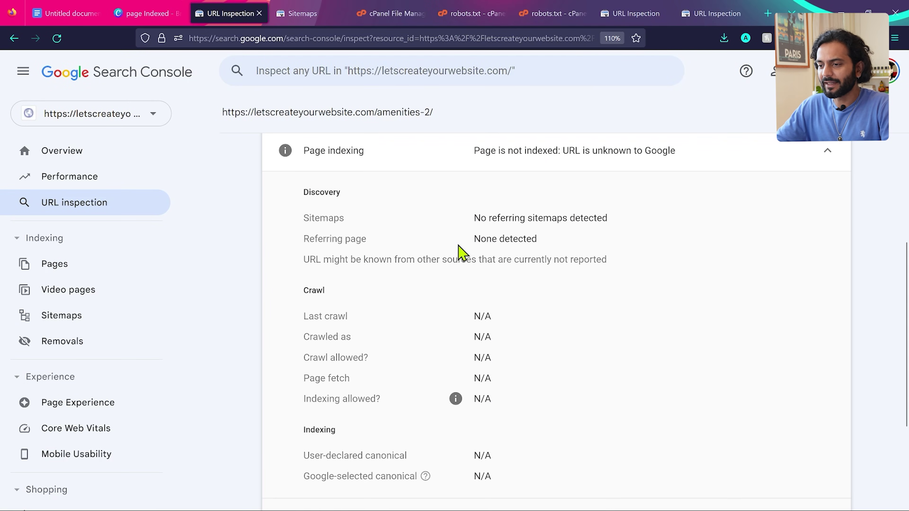
{"action": "scroll", "coordinate": [526, 292], "scroll_direction": "down", "scroll_amount": 1}
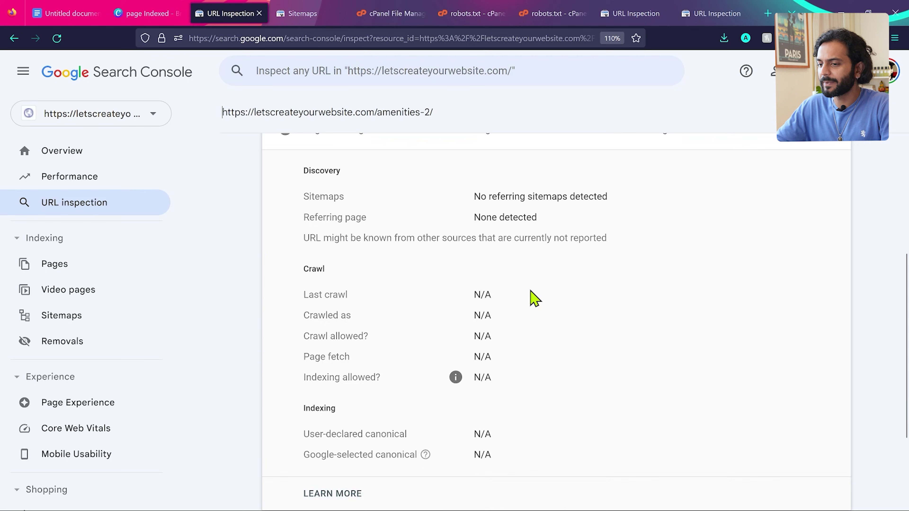
{"action": "scroll", "coordinate": [583, 296], "scroll_direction": "up", "scroll_amount": 7}
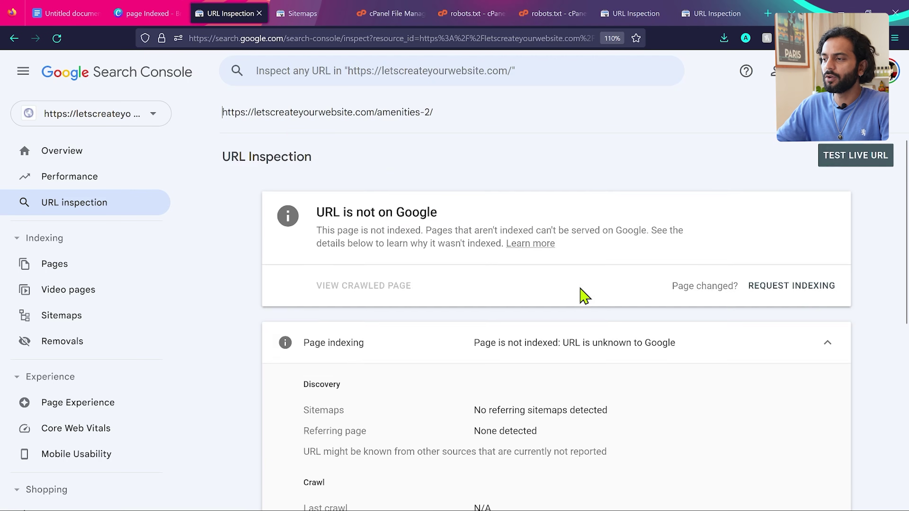
Run a live test of /amenities-2/, which reports the URL is available to Google.
{"action": "left_click", "coordinate": [858, 163]}
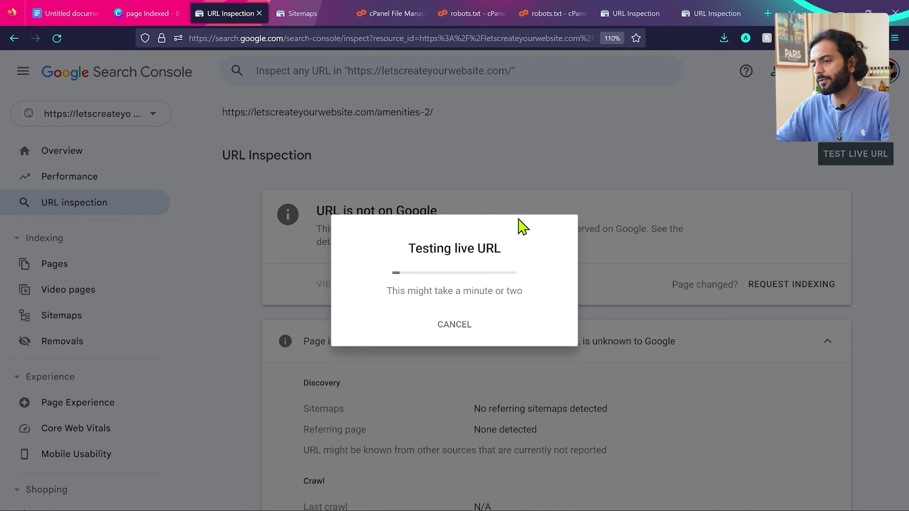
{"action": "scroll", "coordinate": [583, 366], "scroll_direction": "down", "scroll_amount": 2}
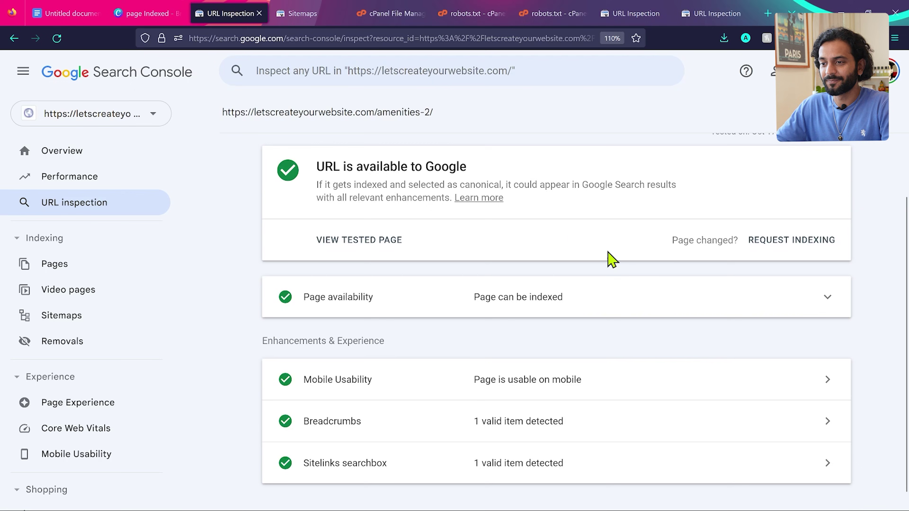
{"action": "scroll", "coordinate": [658, 289], "scroll_direction": "down", "scroll_amount": 1}
Expand Page availability for /amenities-2/ to confirm crawl allowed, fetch successful and indexing allowed.
{"action": "left_click", "coordinate": [658, 289]}
{"action": "scroll", "coordinate": [659, 288], "scroll_direction": "down", "scroll_amount": 5}
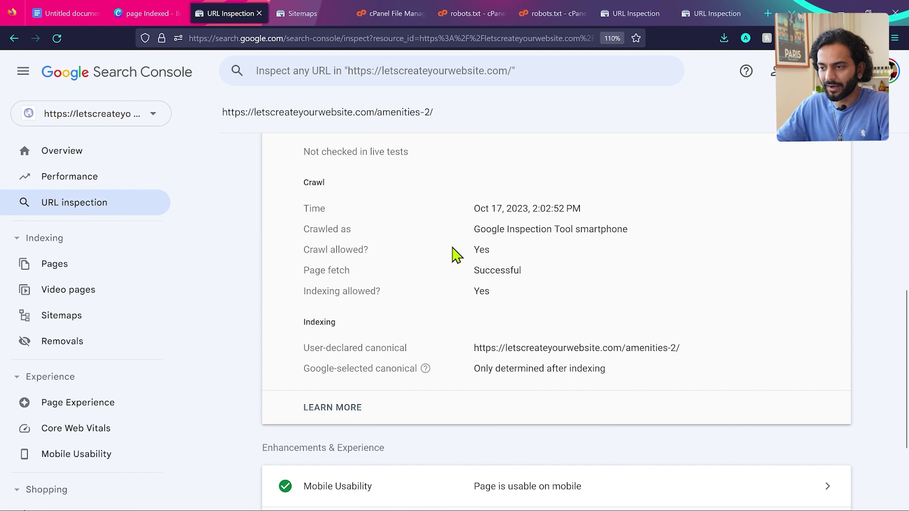
{"action": "left_click_drag", "start_coordinate": [475, 249], "coordinate": [527, 271]}
{"action": "left_click", "coordinate": [478, 270]}
{"action": "left_click_drag", "start_coordinate": [476, 290], "coordinate": [504, 292]}
{"action": "scroll", "coordinate": [503, 293], "scroll_direction": "down", "scroll_amount": 2}
{"action": "scroll", "coordinate": [504, 293], "scroll_direction": "up", "scroll_amount": 3}
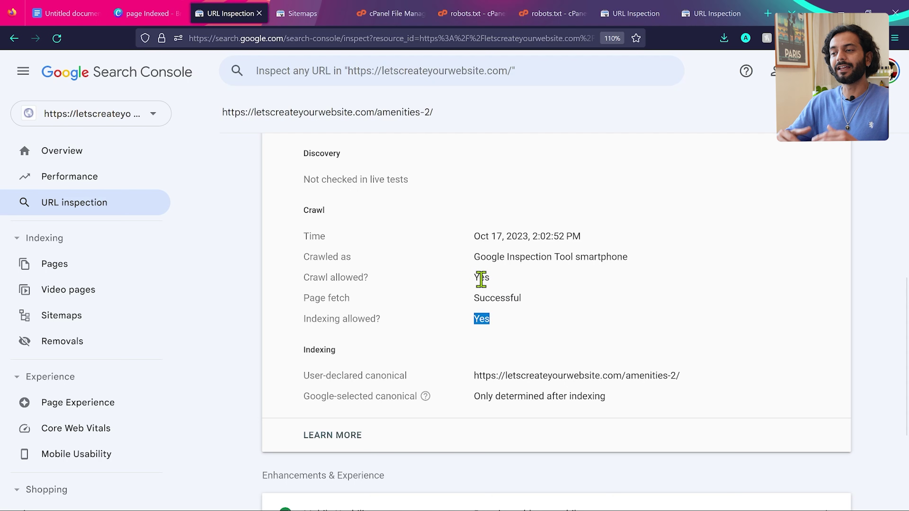
{"action": "scroll", "coordinate": [481, 280], "scroll_direction": "up", "scroll_amount": 3}
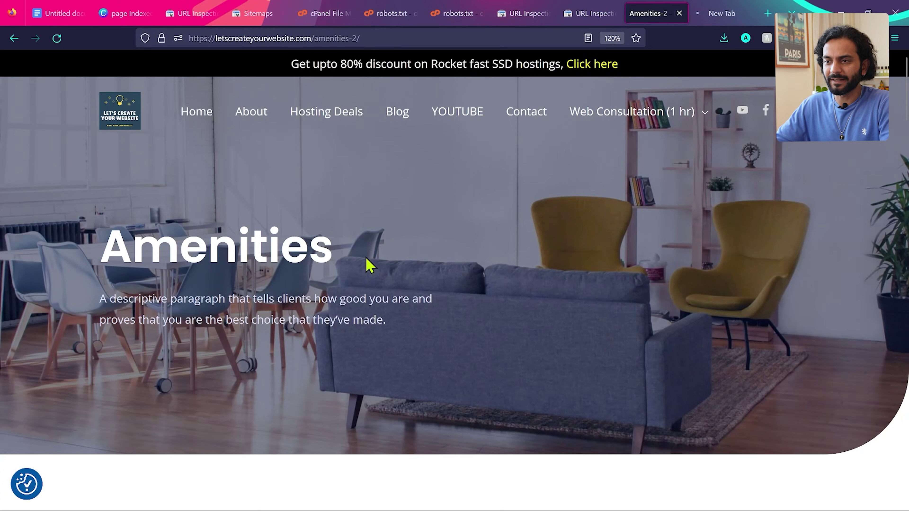
Compare /amenities-2/ with the identical /amenities/ page, then return to the URL Inspection tab.
{"action": "scroll", "coordinate": [334, 255], "scroll_direction": "down", "scroll_amount": 10}
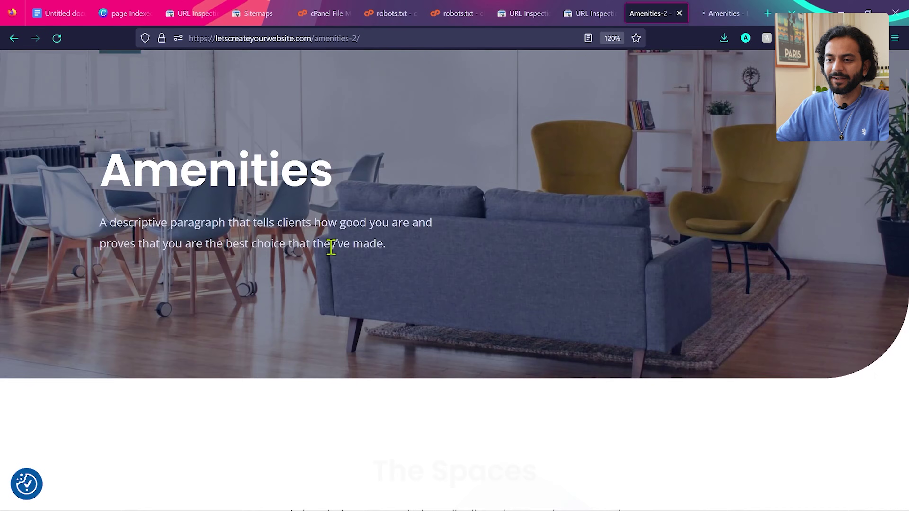
{"action": "scroll", "coordinate": [335, 255], "scroll_direction": "down", "scroll_amount": 5}
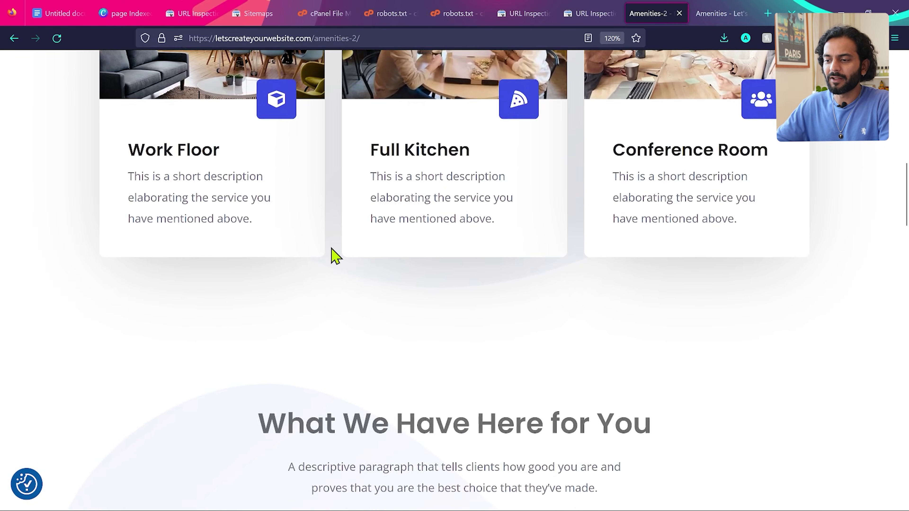
{"action": "key", "text": "ctrl+Tab"}
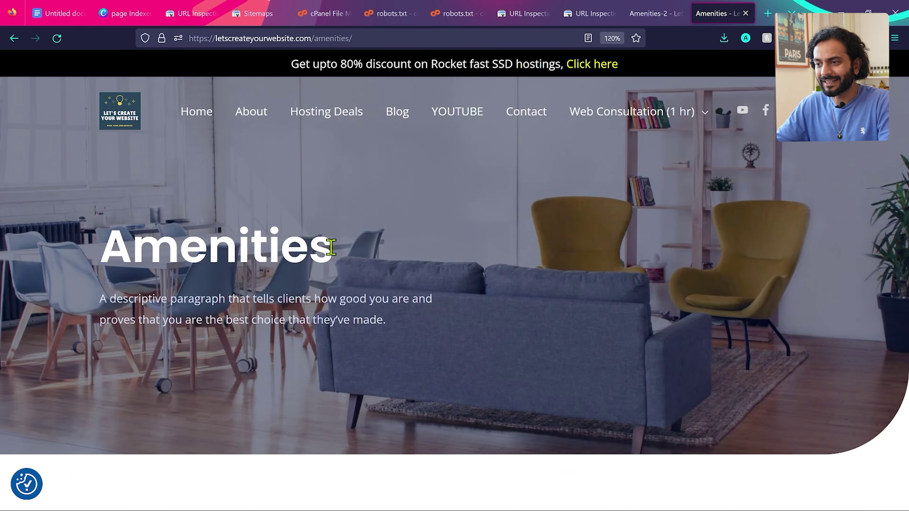
{"action": "scroll", "coordinate": [435, 314], "scroll_direction": "down", "scroll_amount": 10}
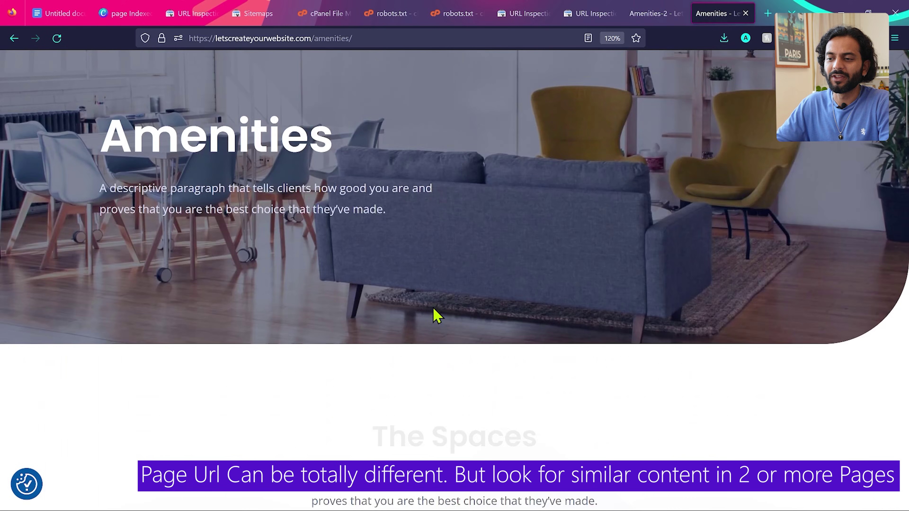
{"action": "scroll", "coordinate": [435, 314], "scroll_direction": "down", "scroll_amount": 3}
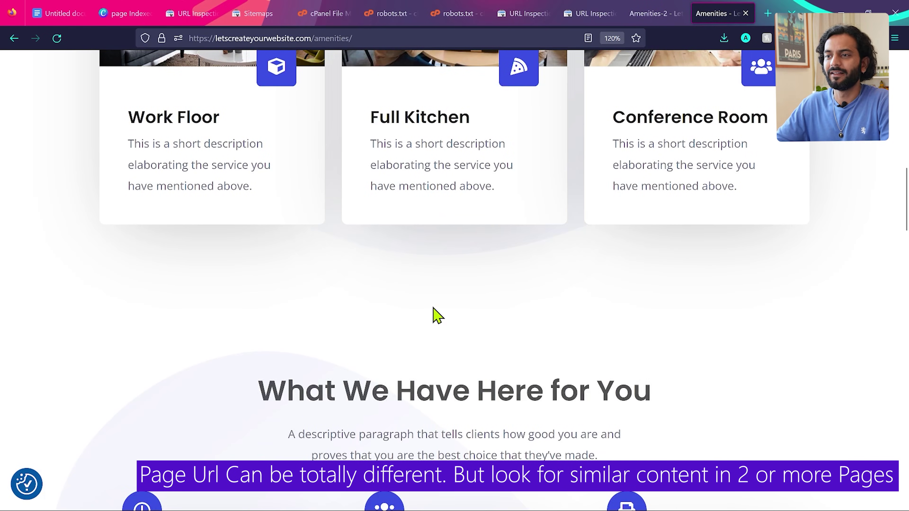
{"action": "left_click", "coordinate": [209, 14]}
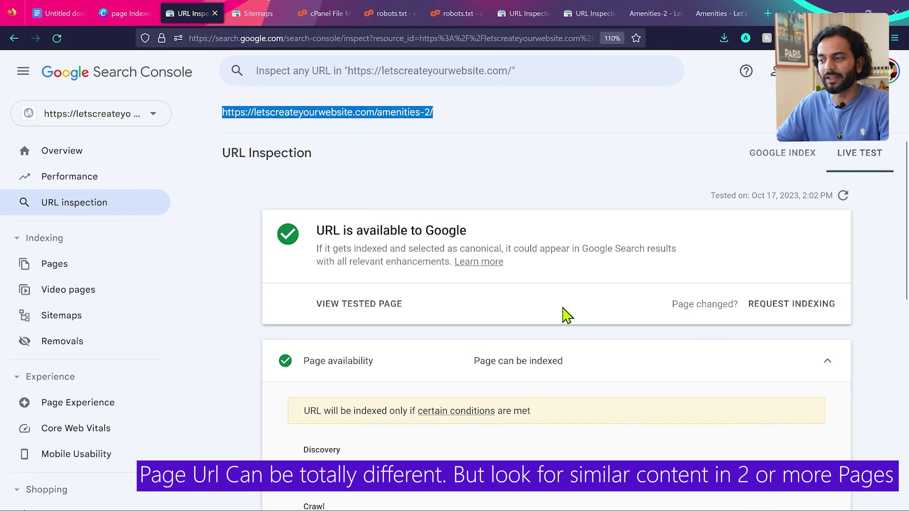
{"action": "scroll", "coordinate": [564, 315], "scroll_direction": "down", "scroll_amount": 4}
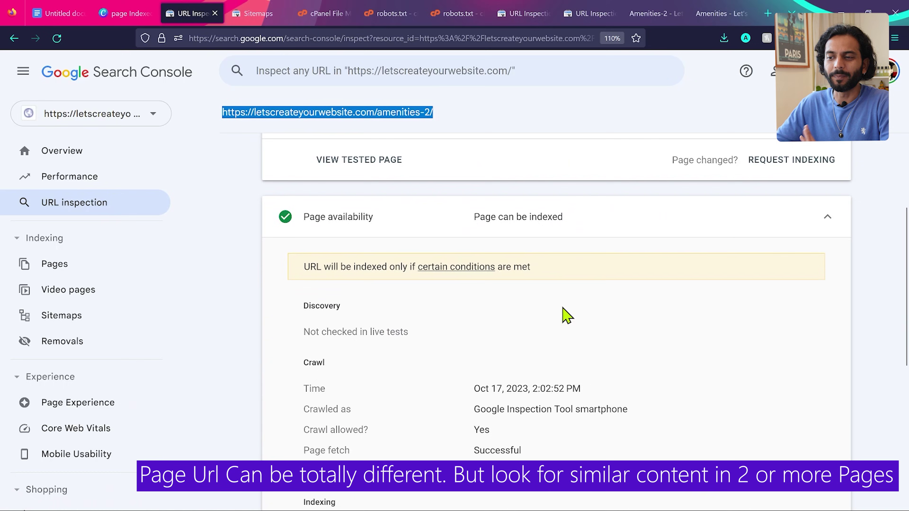
{"action": "scroll", "coordinate": [566, 315], "scroll_direction": "down", "scroll_amount": 5}
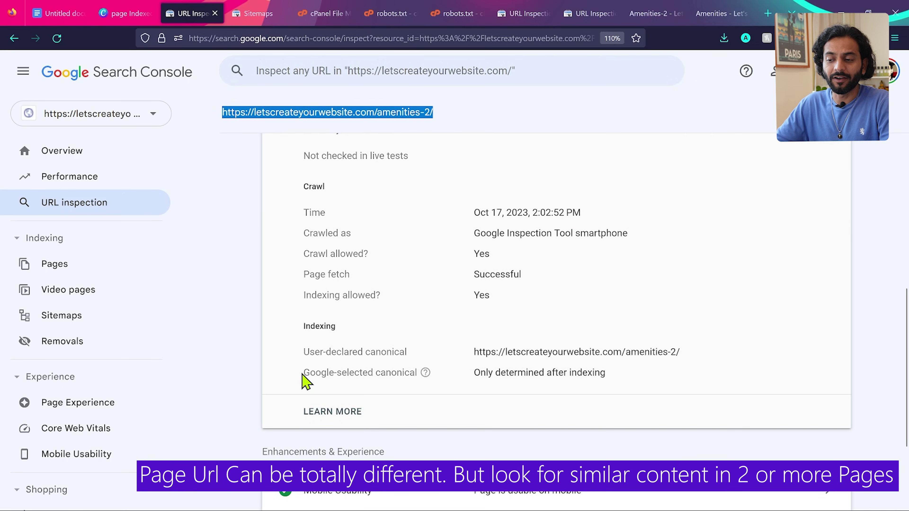
{"action": "left_click_drag", "start_coordinate": [474, 373], "coordinate": [611, 376]}
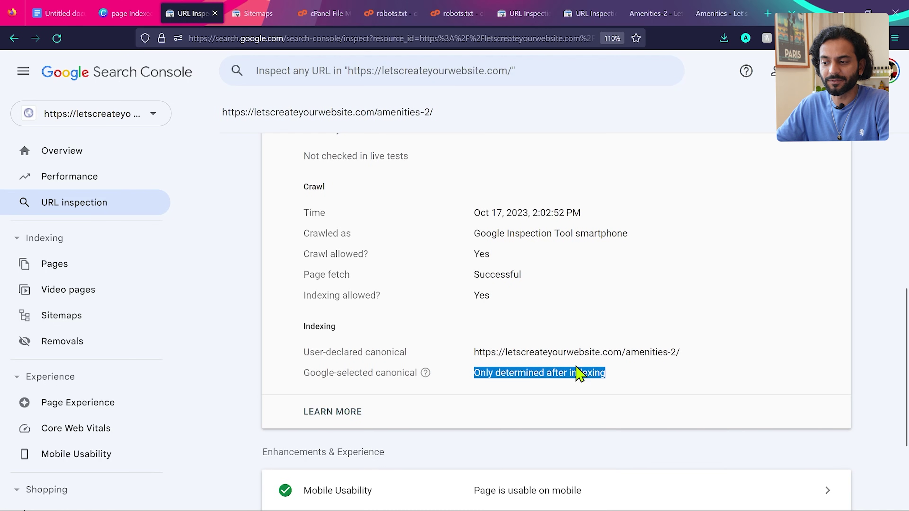
{"action": "scroll", "coordinate": [501, 392], "scroll_direction": "up", "scroll_amount": 6}
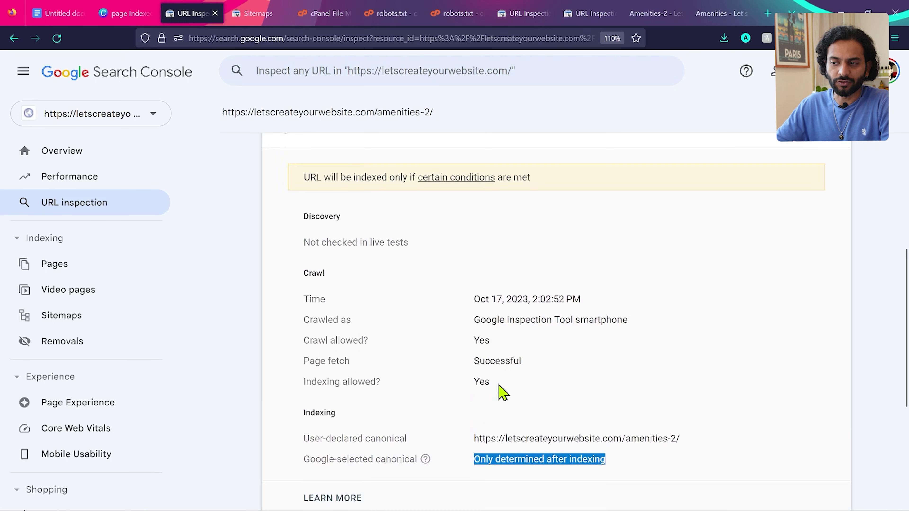
{"action": "scroll", "coordinate": [503, 392], "scroll_direction": "up", "scroll_amount": 3}
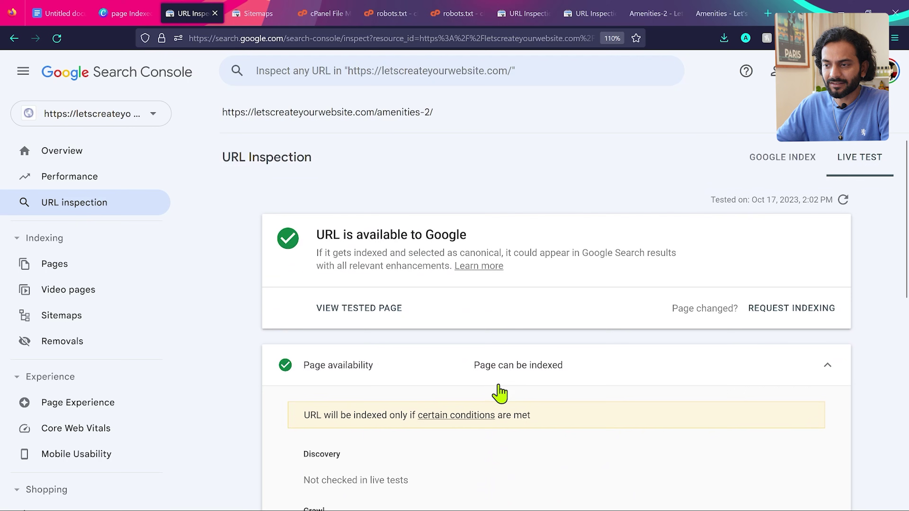
{"action": "left_click", "coordinate": [352, 307]}
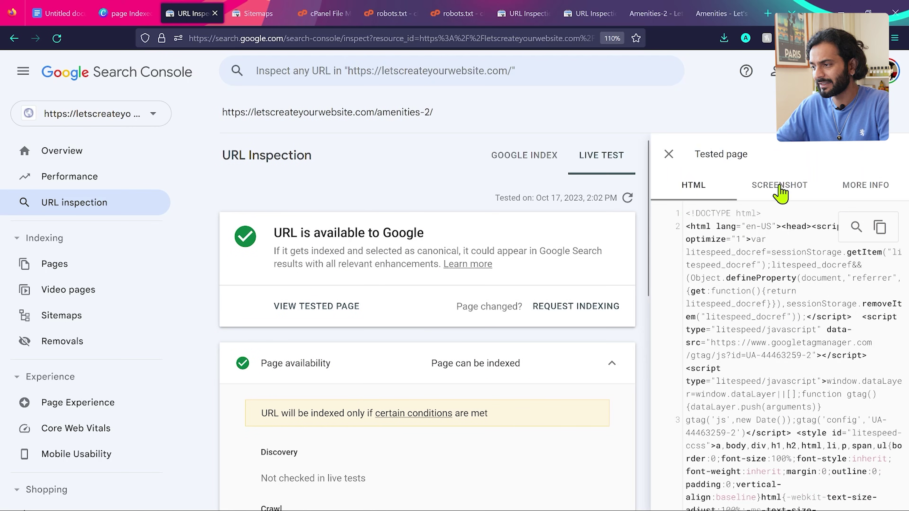
{"action": "left_click", "coordinate": [781, 186]}
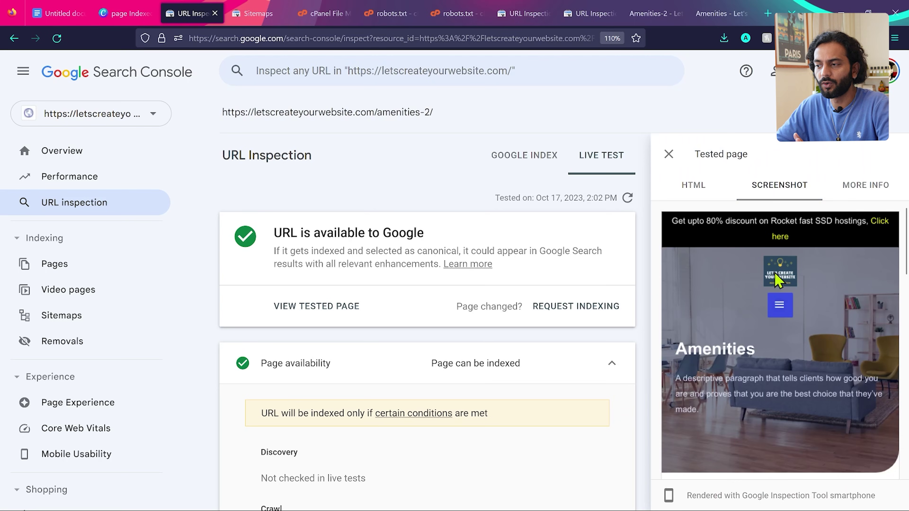
{"action": "scroll", "coordinate": [776, 342], "scroll_direction": "down", "scroll_amount": 8}
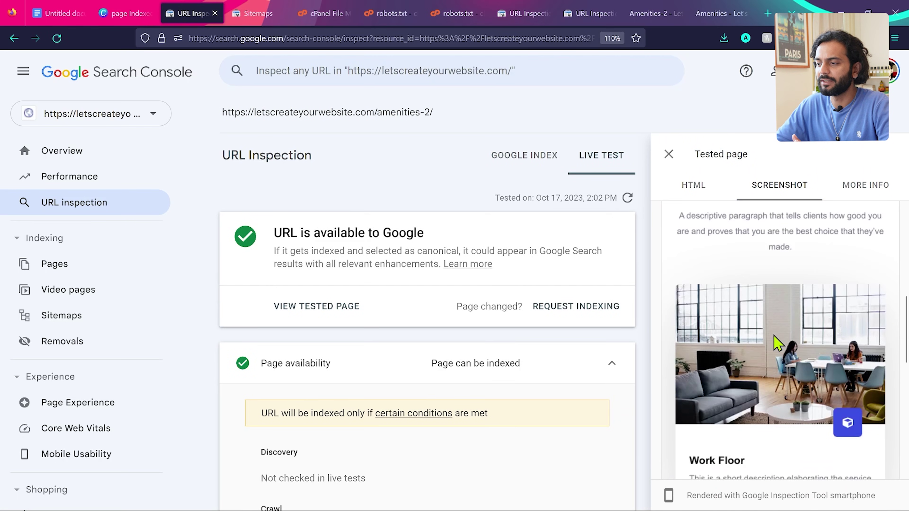
{"action": "scroll", "coordinate": [787, 329], "scroll_direction": "up", "scroll_amount": 8}
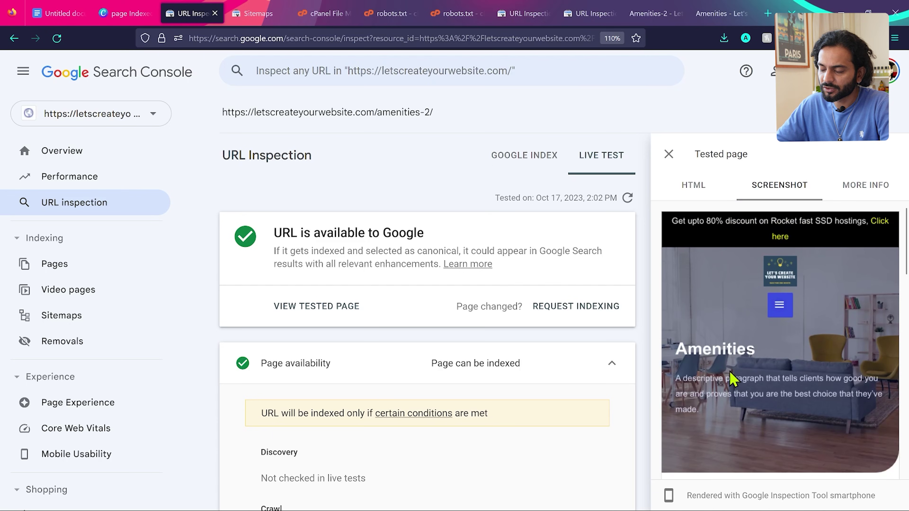
{"action": "scroll", "coordinate": [744, 379], "scroll_direction": "down", "scroll_amount": 5}
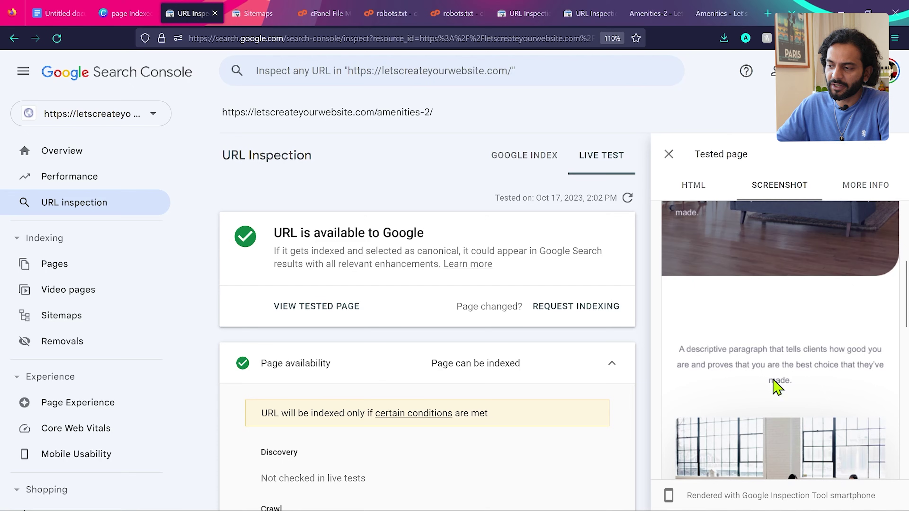
{"action": "scroll", "coordinate": [749, 312], "scroll_direction": "down", "scroll_amount": 5}
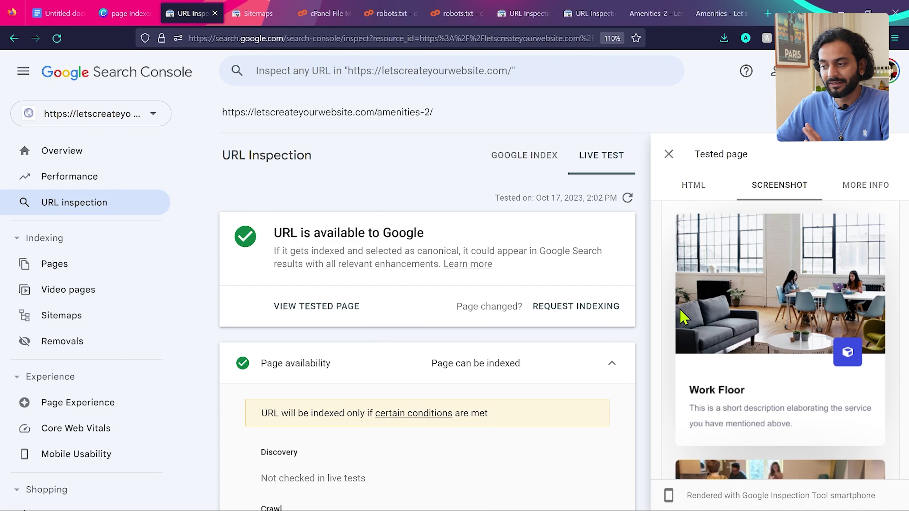
{"action": "left_click", "coordinate": [668, 156]}
Return to the Discovered - currently not indexed list and inspect the /cart/ URL.
{"action": "left_click", "coordinate": [16, 44]}
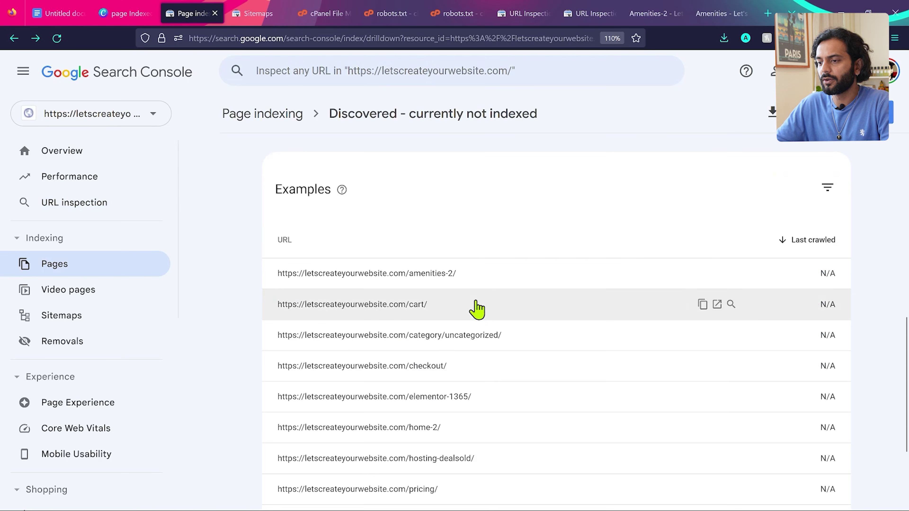
{"action": "scroll", "coordinate": [690, 295], "scroll_direction": "down", "scroll_amount": 2}
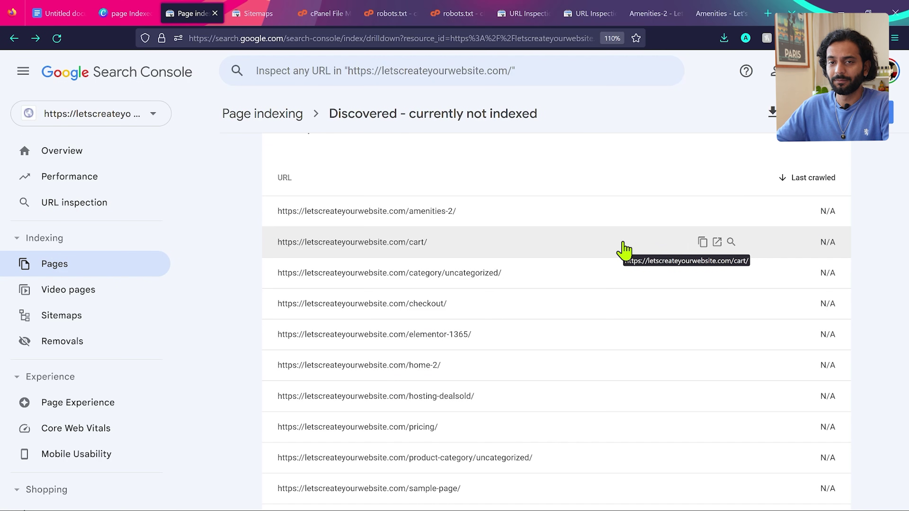
{"action": "middle_click", "coordinate": [731, 243]}
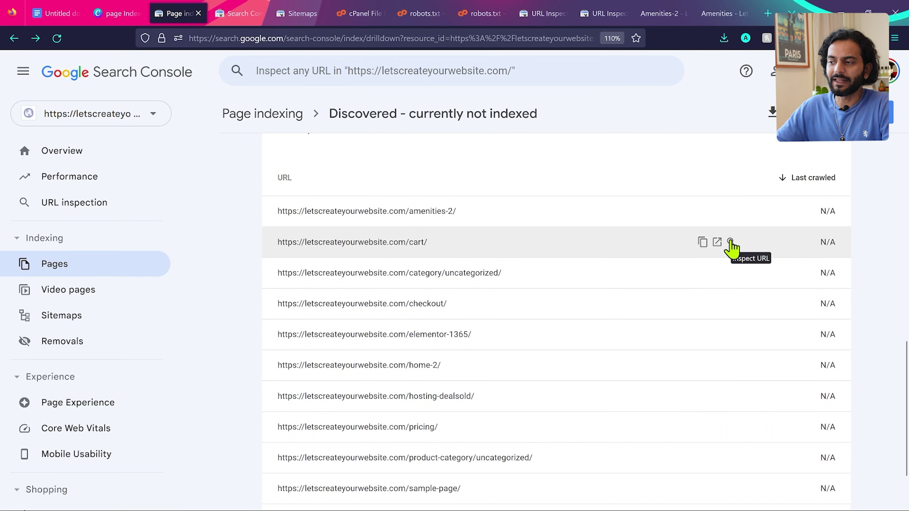
{"action": "left_click", "coordinate": [730, 243]}
{"action": "scroll", "coordinate": [493, 320], "scroll_direction": "down", "scroll_amount": 5}
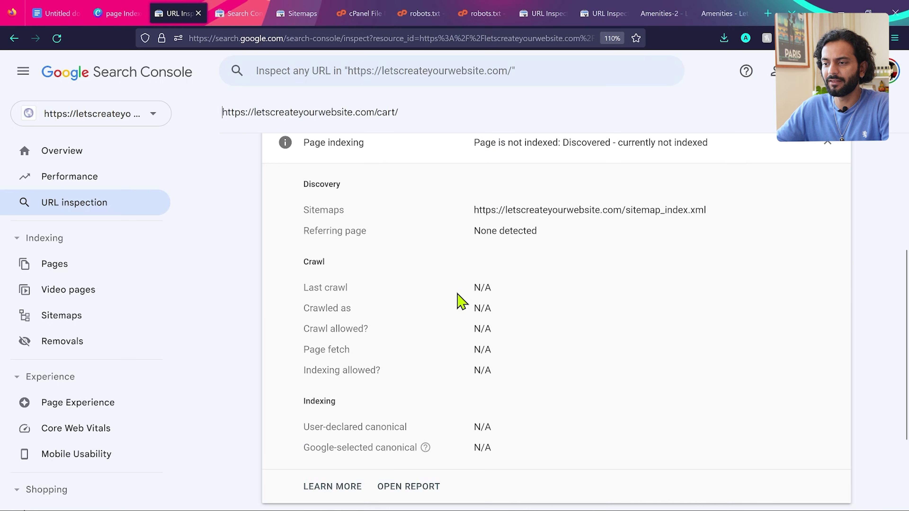
{"action": "scroll", "coordinate": [560, 333], "scroll_direction": "up", "scroll_amount": 5}
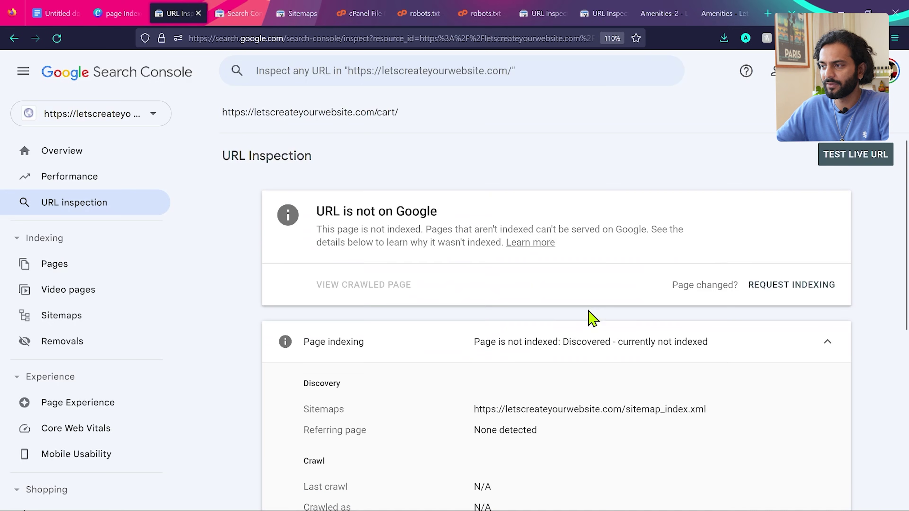
Live-test /cart/ to reveal indexing is blocked by a 'noindex' robots meta tag.
{"action": "left_click", "coordinate": [858, 155]}
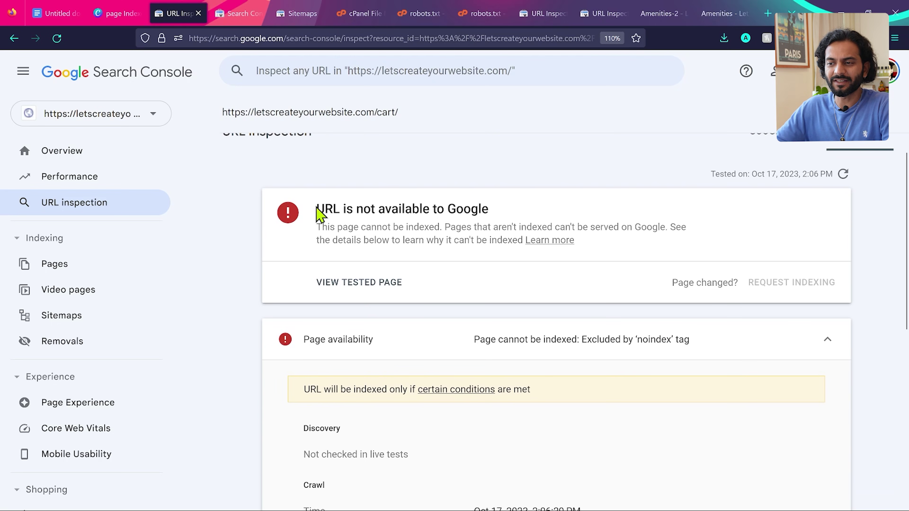
{"action": "scroll", "coordinate": [451, 229], "scroll_direction": "down", "scroll_amount": 8}
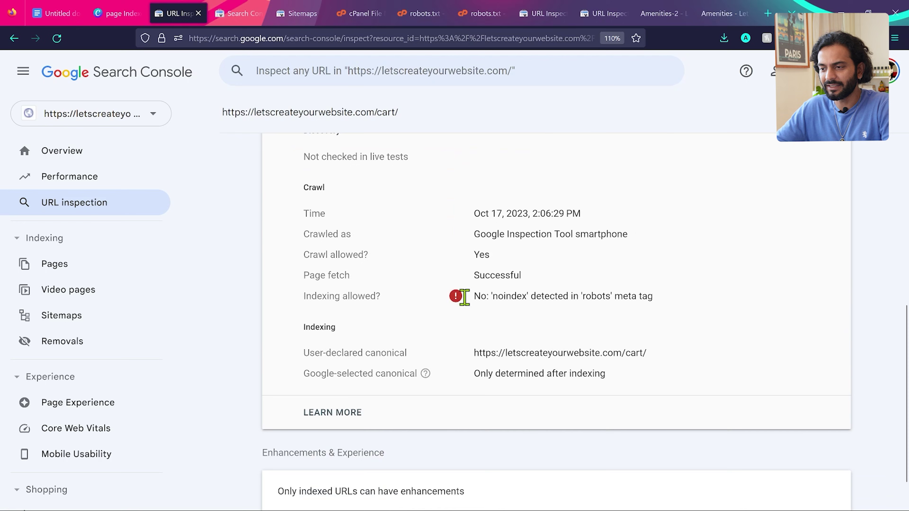
{"action": "left_click_drag", "start_coordinate": [475, 298], "coordinate": [660, 299]}
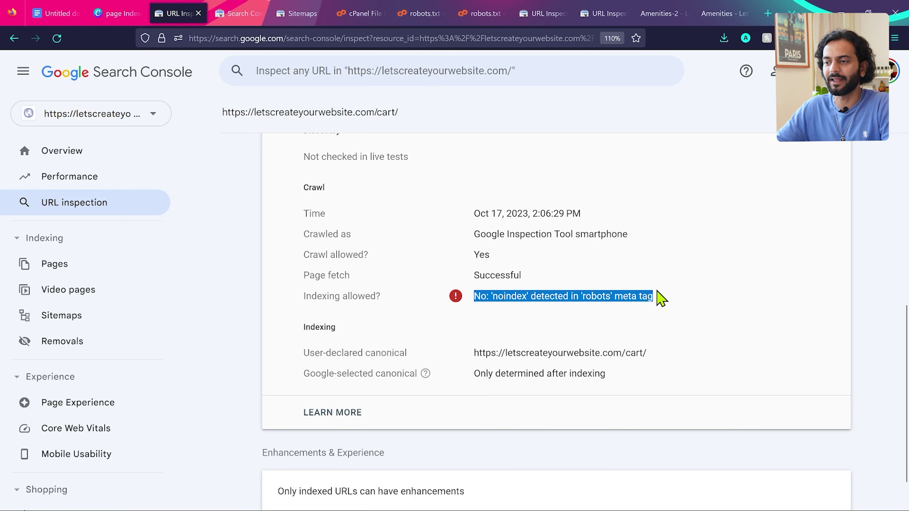
{"action": "left_click", "coordinate": [660, 299]}
{"action": "scroll", "coordinate": [660, 299], "scroll_direction": "up", "scroll_amount": 2}
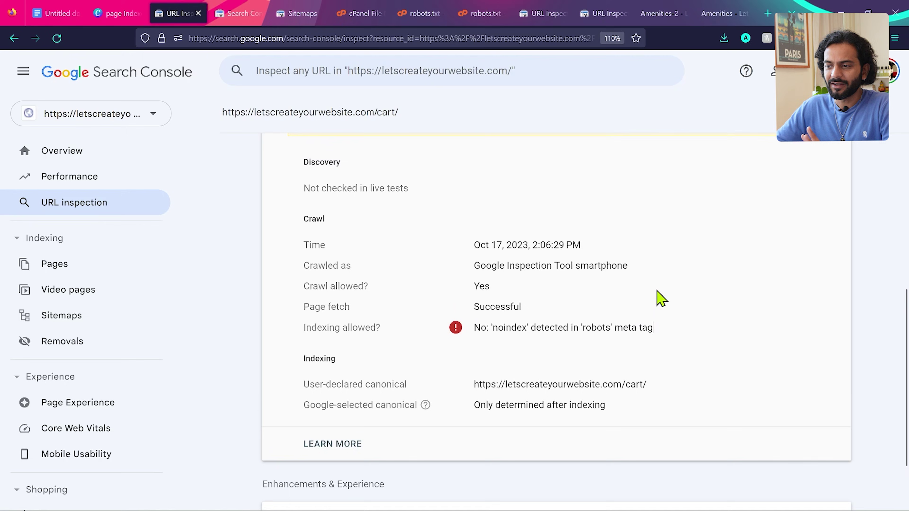
{"action": "scroll", "coordinate": [661, 298], "scroll_direction": "up", "scroll_amount": 1}
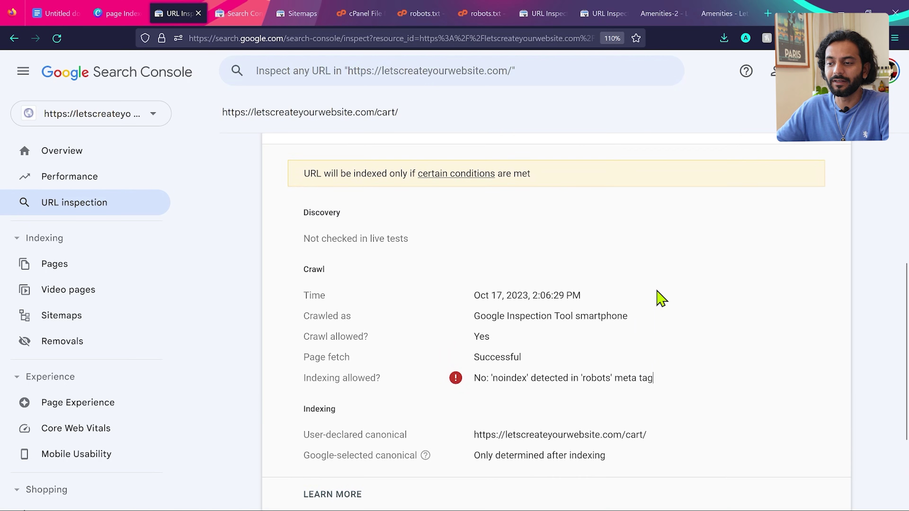
{"action": "scroll", "coordinate": [660, 298], "scroll_direction": "down", "scroll_amount": 1}
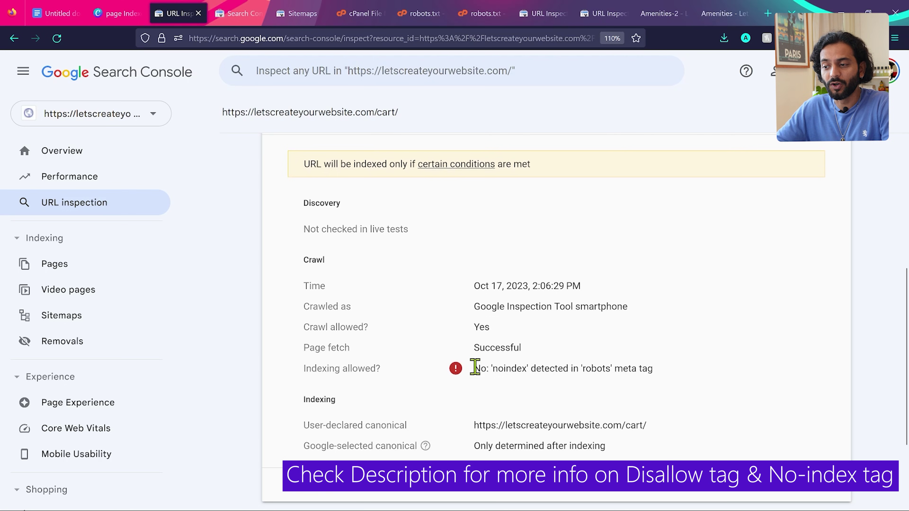
{"action": "left_click_drag", "start_coordinate": [474, 367], "coordinate": [532, 363]}
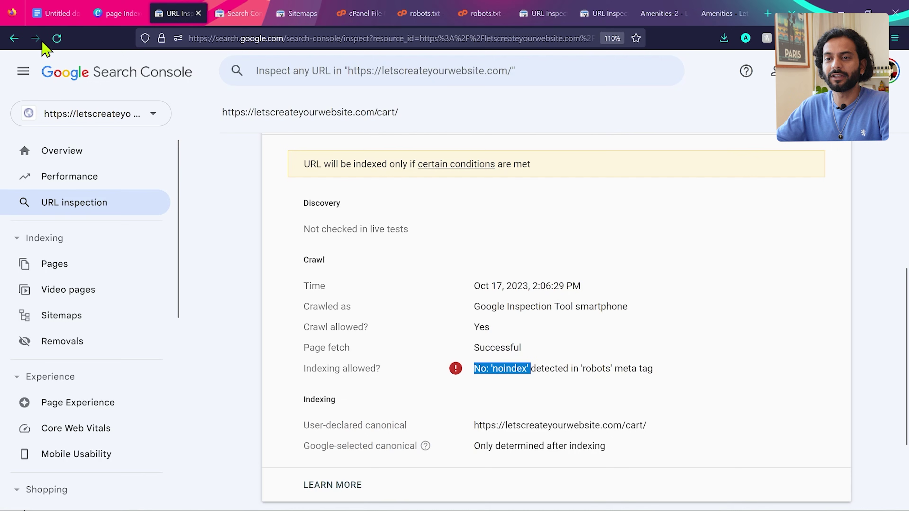
{"action": "left_click", "coordinate": [13, 38]}
Return to the not-indexed list and inspect the /pricing/ URL's index status.
{"action": "left_click", "coordinate": [13, 38]}
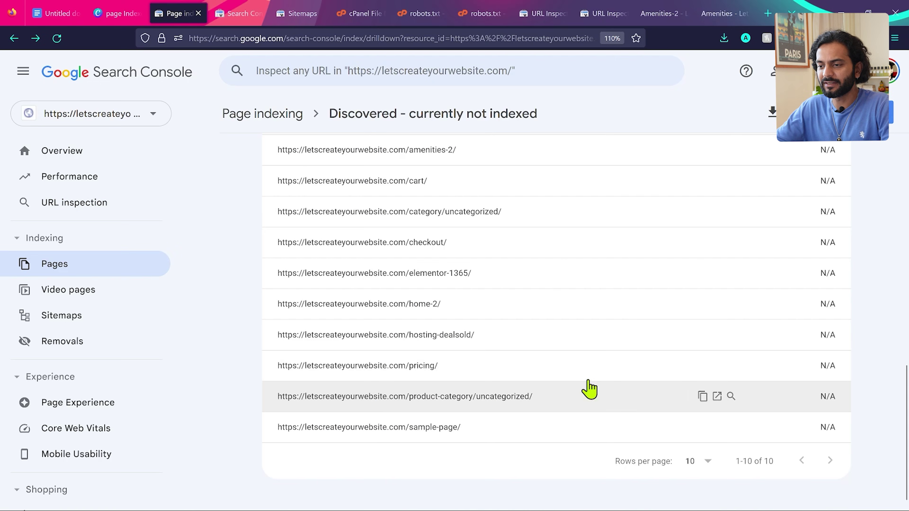
{"action": "left_click", "coordinate": [730, 366]}
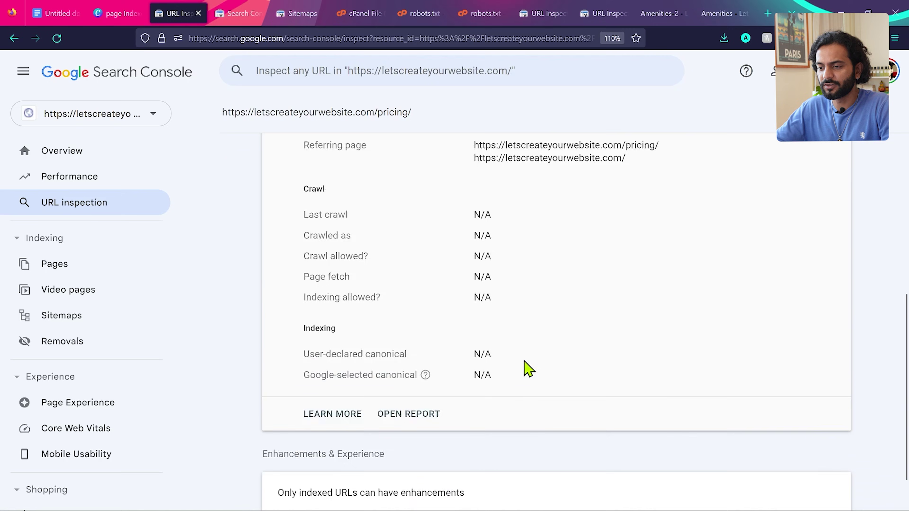
{"action": "scroll", "coordinate": [537, 358], "scroll_direction": "up", "scroll_amount": 6}
{"action": "scroll", "coordinate": [487, 358], "scroll_direction": "up", "scroll_amount": 2}
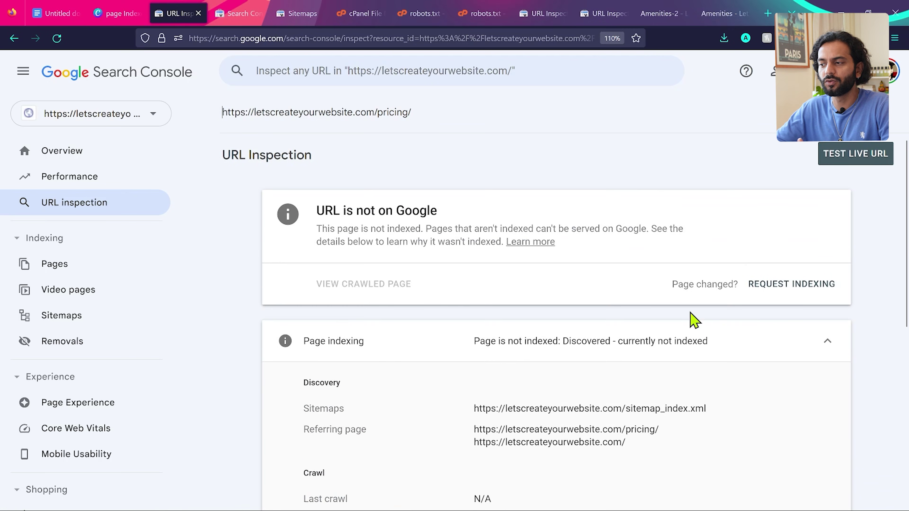
{"action": "scroll", "coordinate": [558, 319], "scroll_direction": "down", "scroll_amount": 1}
{"action": "left_click_drag", "start_coordinate": [562, 309], "coordinate": [721, 311]}
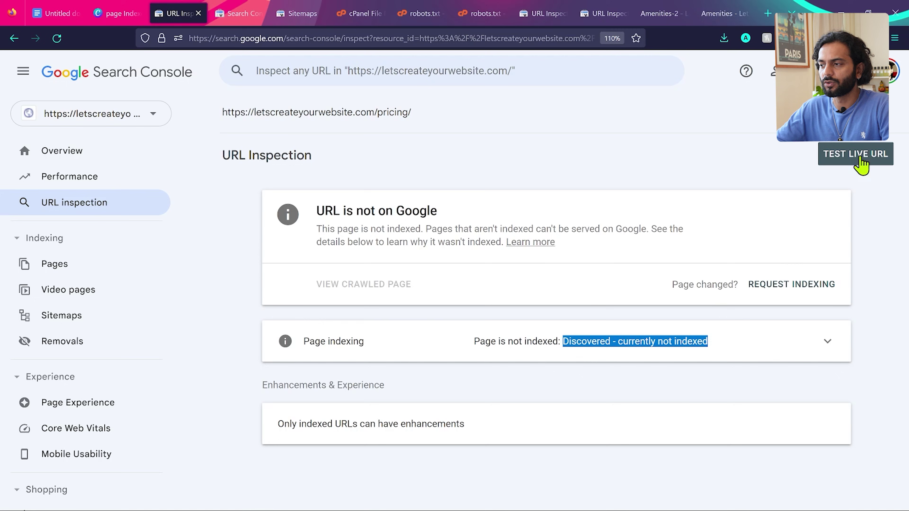
Live-test /pricing/ and expand Page availability, confirming it can be indexed.
{"action": "left_click", "coordinate": [860, 158]}
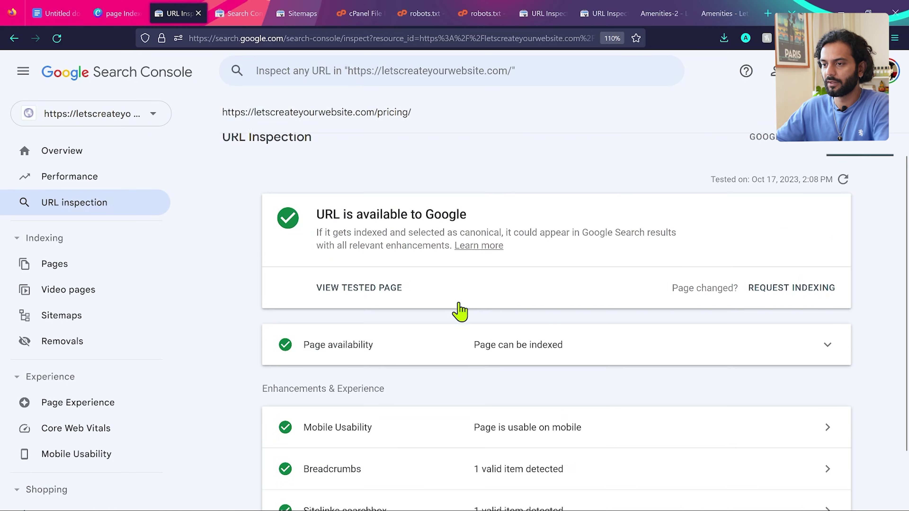
{"action": "left_click", "coordinate": [687, 358]}
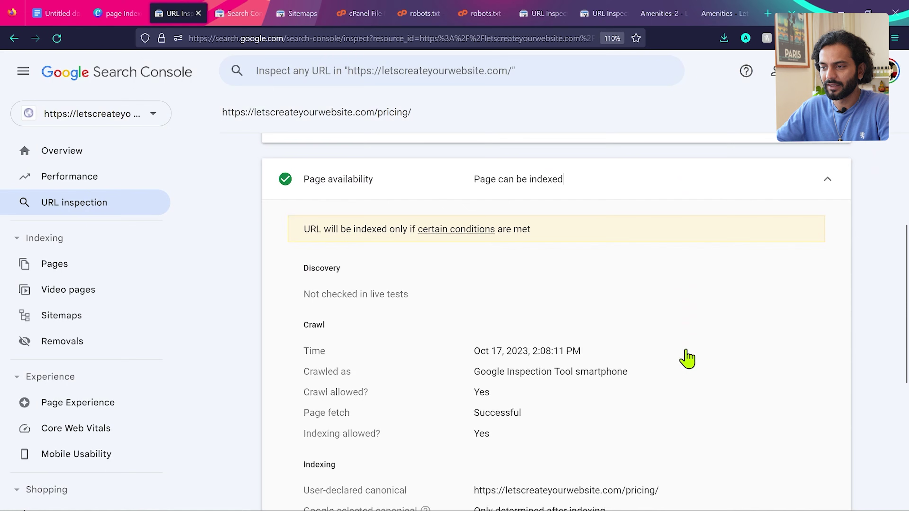
{"action": "scroll", "coordinate": [584, 274], "scroll_direction": "down", "scroll_amount": 3}
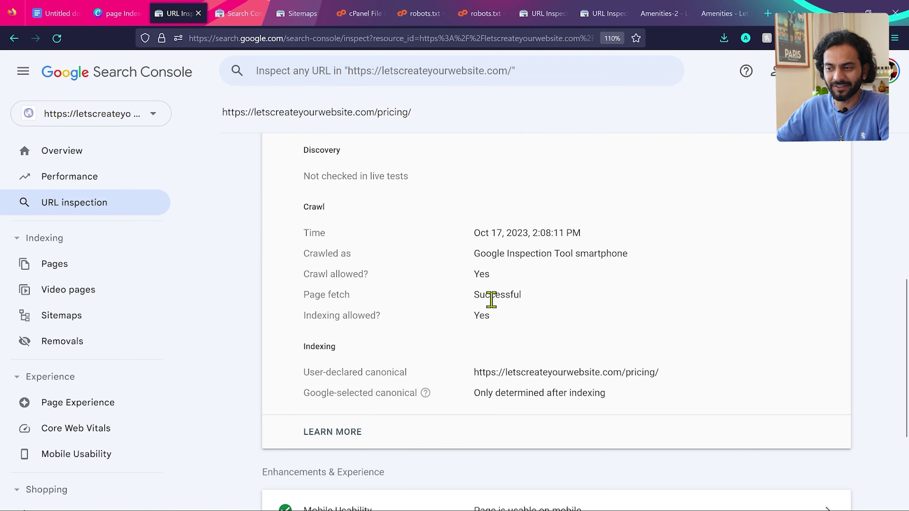
{"action": "scroll", "coordinate": [483, 309], "scroll_direction": "down", "scroll_amount": 1}
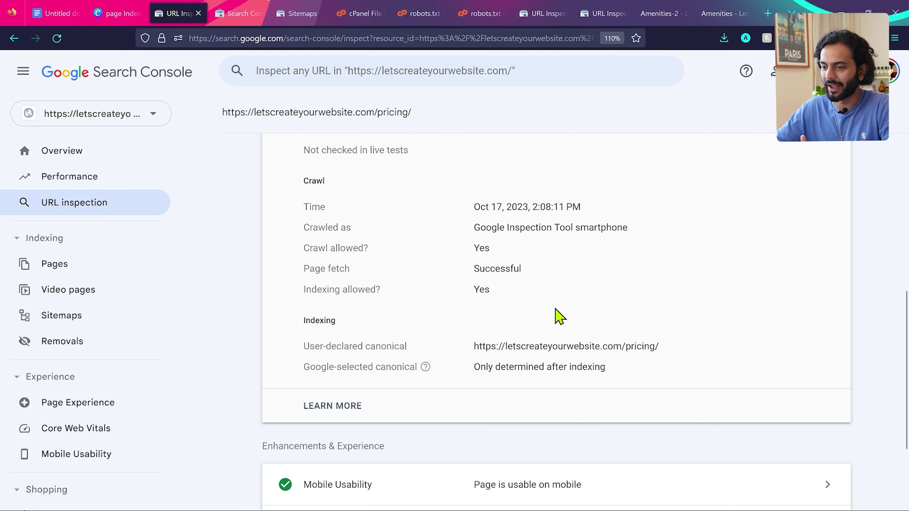
{"action": "scroll", "coordinate": [555, 309], "scroll_direction": "down", "scroll_amount": 3}
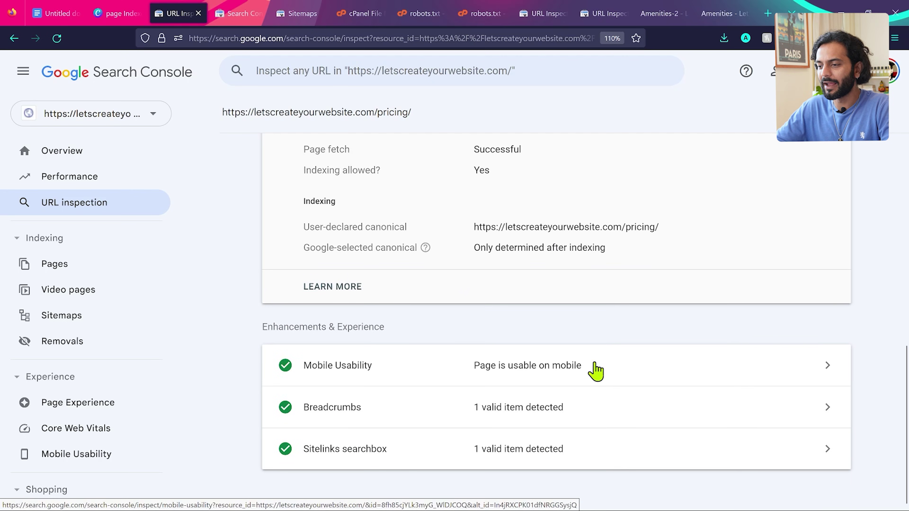
{"action": "scroll", "coordinate": [558, 274], "scroll_direction": "up", "scroll_amount": 8}
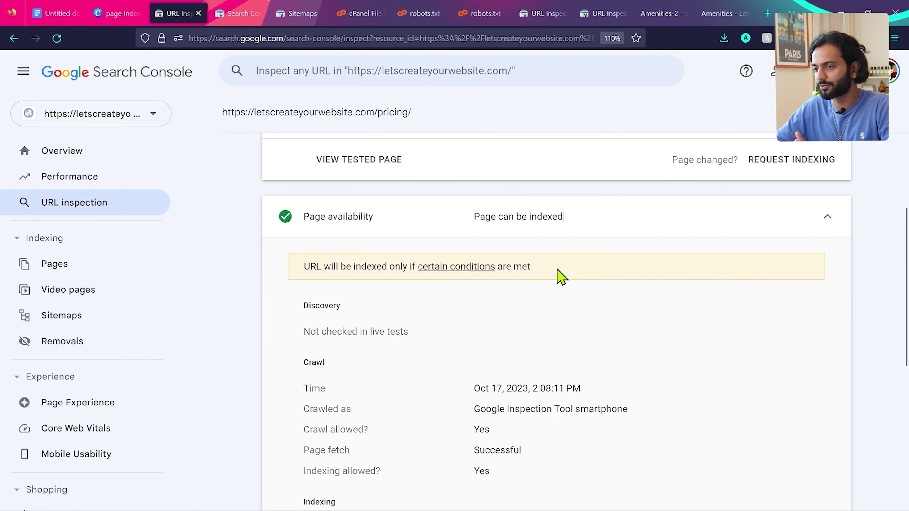
{"action": "scroll", "coordinate": [558, 274], "scroll_direction": "up", "scroll_amount": 3}
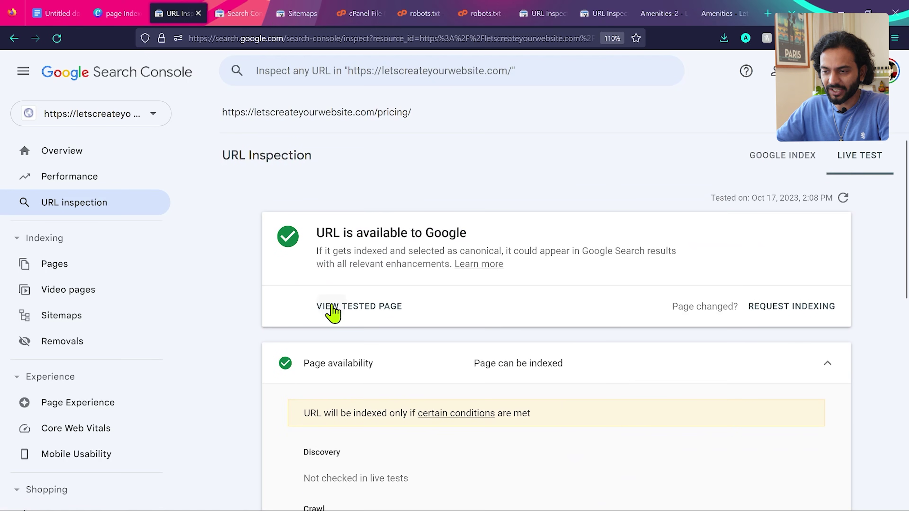
Preview the rendered screenshot of the tested /pricing/ page.
{"action": "left_click", "coordinate": [333, 310]}
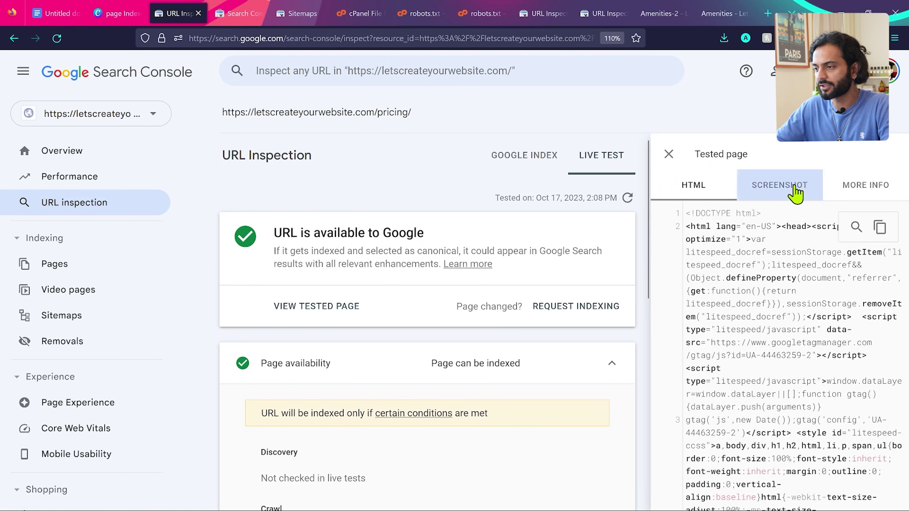
{"action": "left_click", "coordinate": [794, 193]}
{"action": "scroll", "coordinate": [823, 344], "scroll_direction": "down", "scroll_amount": 10}
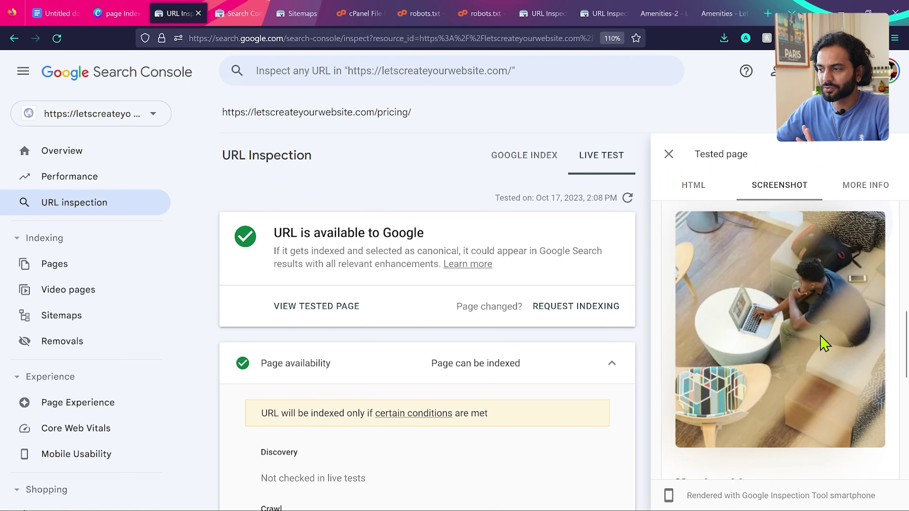
{"action": "scroll", "coordinate": [823, 344], "scroll_direction": "down", "scroll_amount": 6}
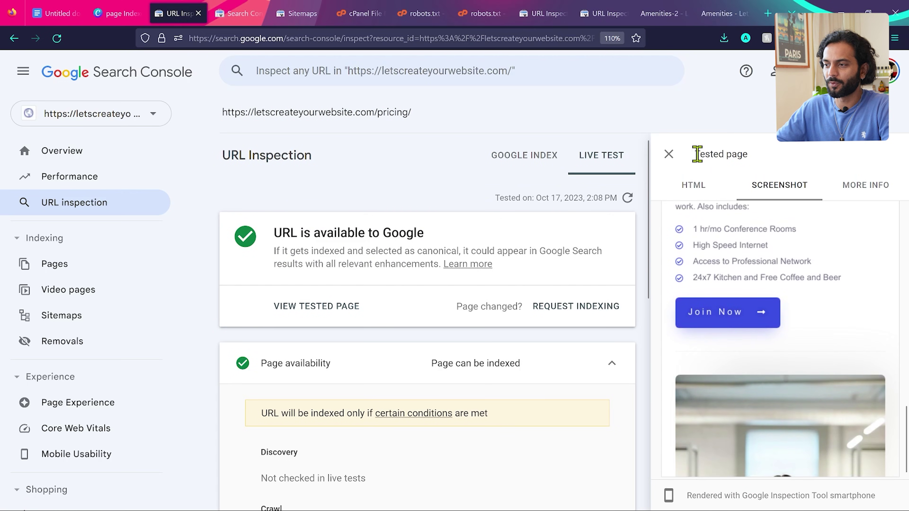
{"action": "left_click", "coordinate": [668, 155]}
Copy the /pricing/ URL into a new browser tab's address bar.
{"action": "triple_click", "coordinate": [412, 113]}
{"action": "key", "text": "ctrl+c"}
{"action": "key", "text": "ctrl+t"}
{"action": "key", "text": "ctrl+v"}
Load the live /pricing/ page on letscreateyourwebsite.com and scroll through its plans.
{"action": "key", "text": "Return"}
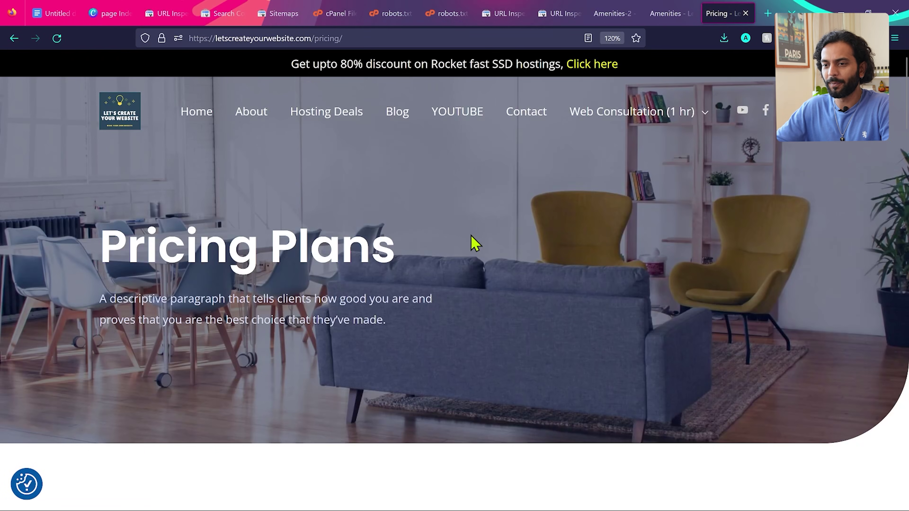
{"action": "scroll", "coordinate": [117, 269], "scroll_direction": "down", "scroll_amount": 10}
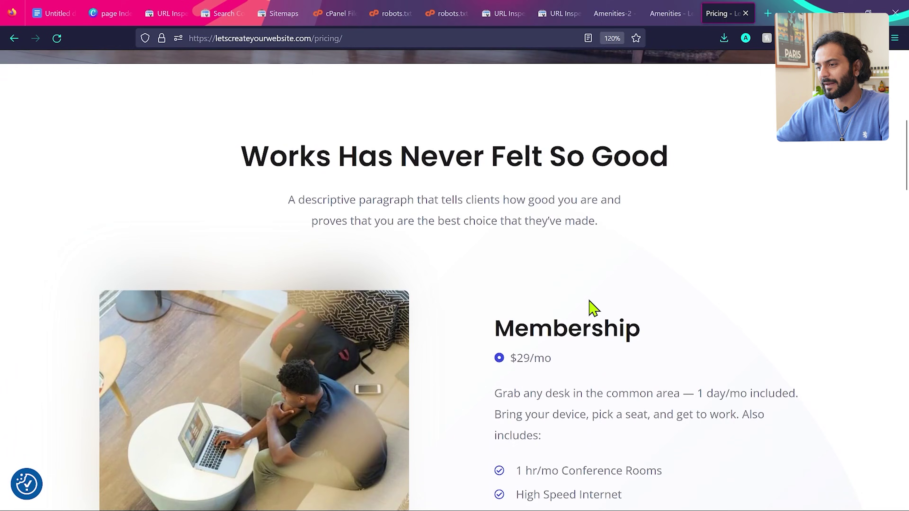
{"action": "scroll", "coordinate": [588, 301], "scroll_direction": "down", "scroll_amount": 10}
{"action": "scroll", "coordinate": [587, 308], "scroll_direction": "down", "scroll_amount": 4}
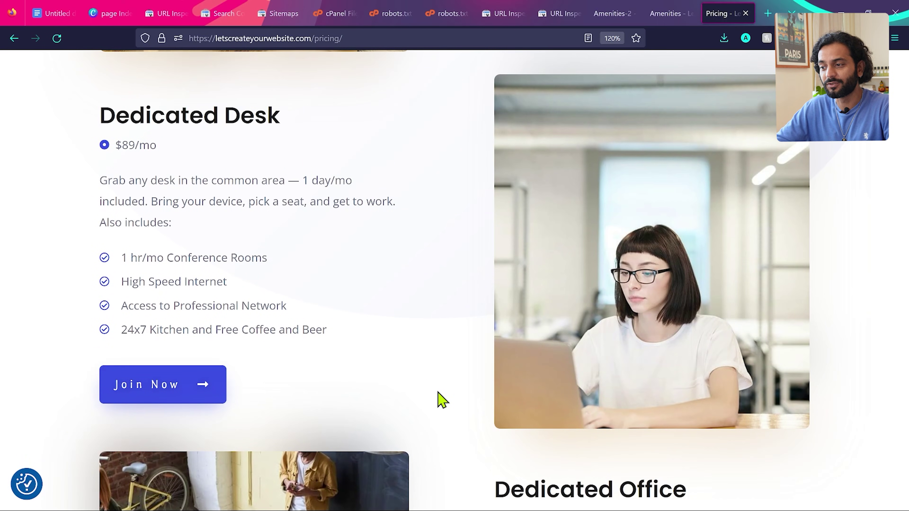
{"action": "scroll", "coordinate": [442, 400], "scroll_direction": "up", "scroll_amount": 10}
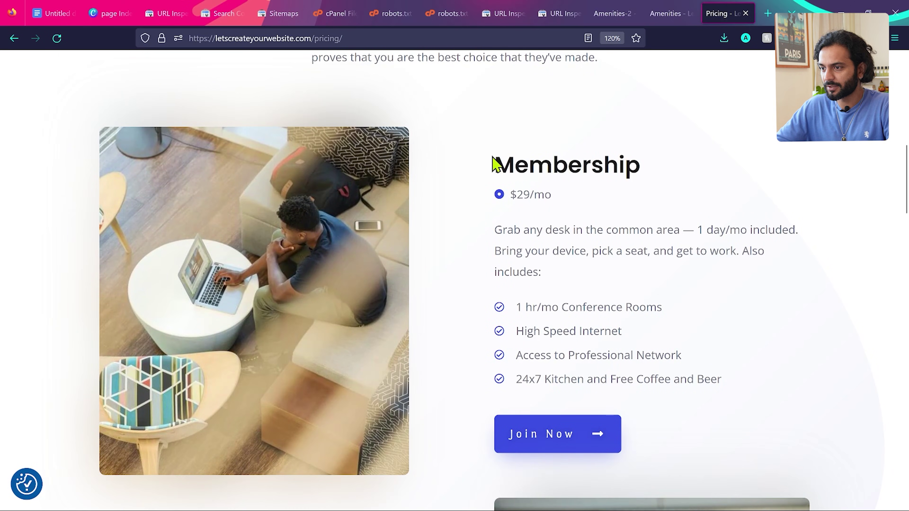
{"action": "scroll", "coordinate": [494, 165], "scroll_direction": "down", "scroll_amount": 7}
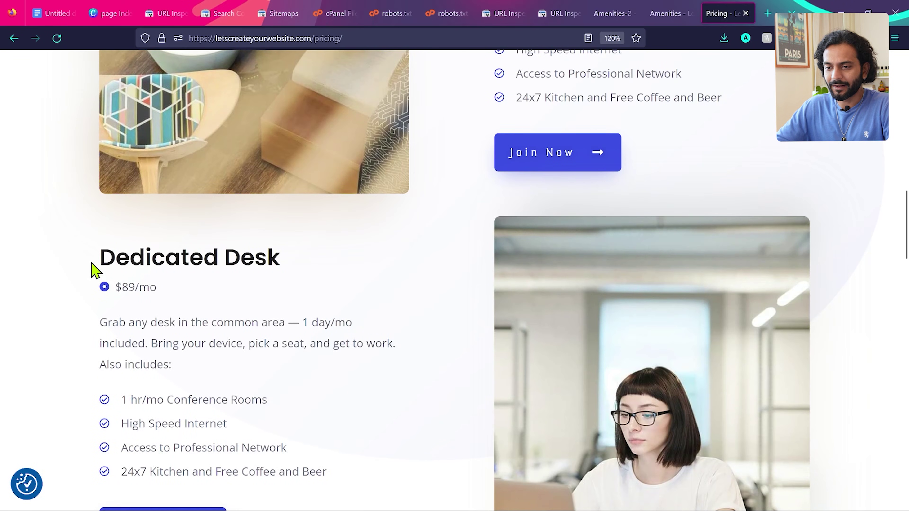
{"action": "scroll", "coordinate": [382, 301], "scroll_direction": "down", "scroll_amount": 15}
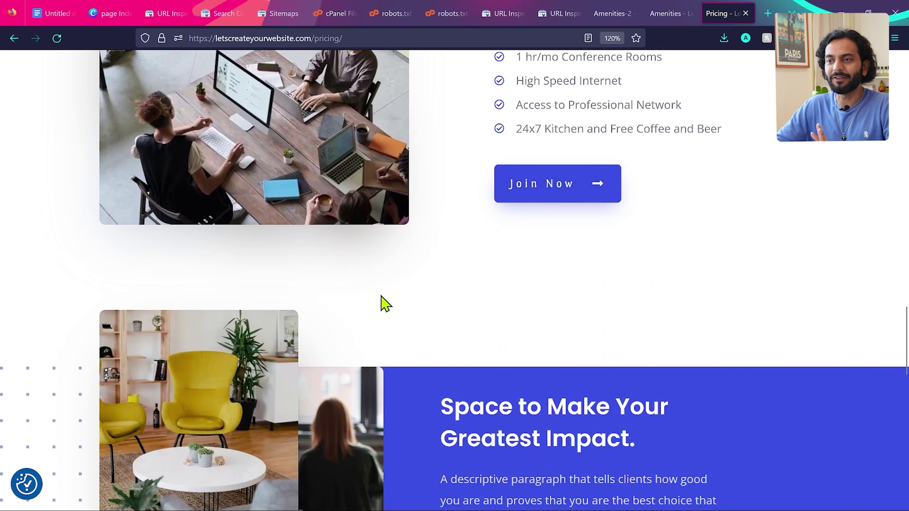
{"action": "scroll", "coordinate": [382, 302], "scroll_direction": "down", "scroll_amount": 10}
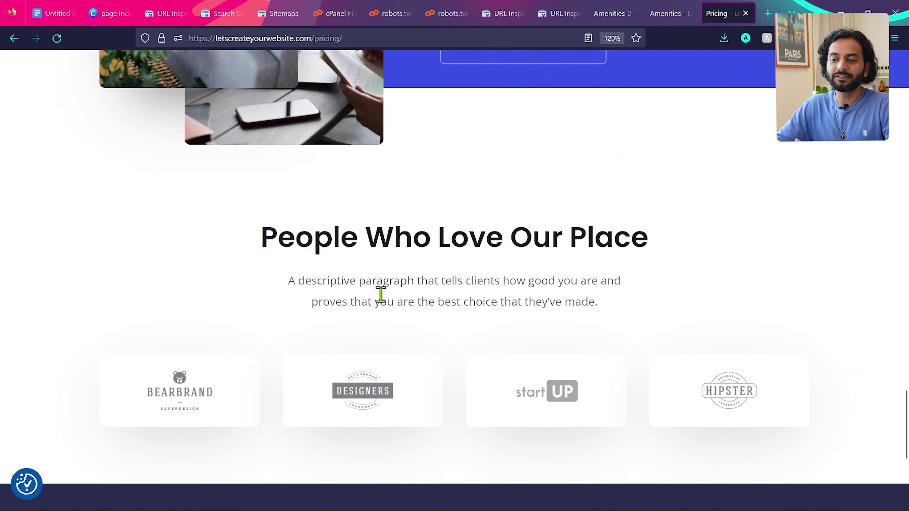
{"action": "scroll", "coordinate": [381, 294], "scroll_direction": "up", "scroll_amount": 20}
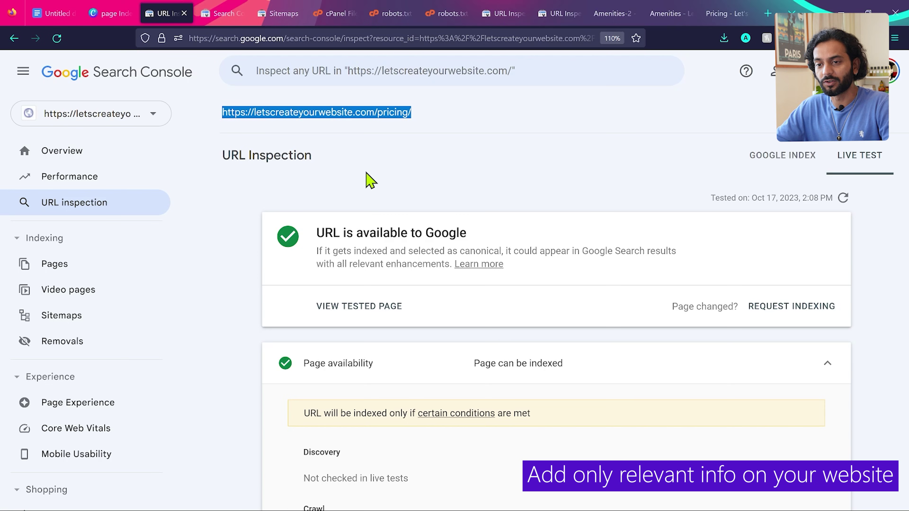
Open the 'Crawled - currently not indexed' list of 11 URLs and inspect the rollback post.
{"action": "key", "text": "alt+Left"}
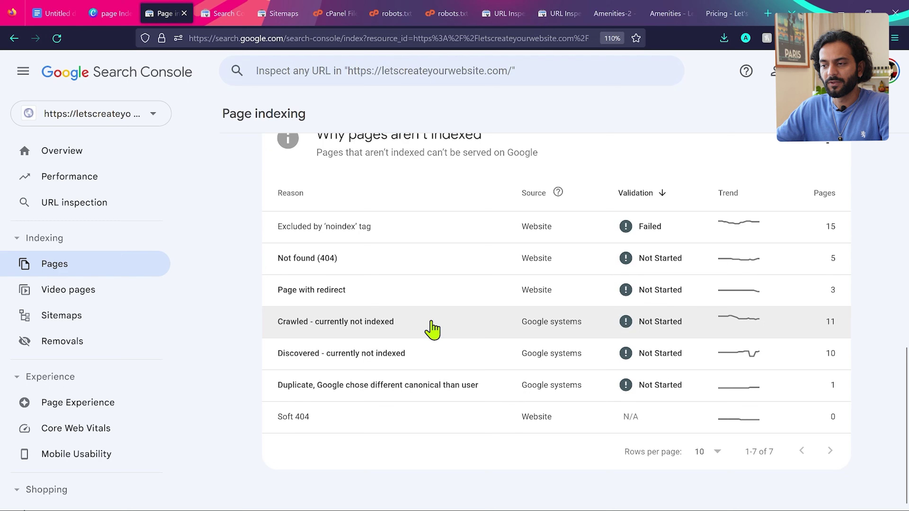
{"action": "left_click", "coordinate": [432, 330]}
{"action": "scroll", "coordinate": [435, 329], "scroll_direction": "down", "scroll_amount": 10}
{"action": "scroll", "coordinate": [431, 322], "scroll_direction": "down", "scroll_amount": 4}
{"action": "scroll", "coordinate": [432, 322], "scroll_direction": "up", "scroll_amount": 1}
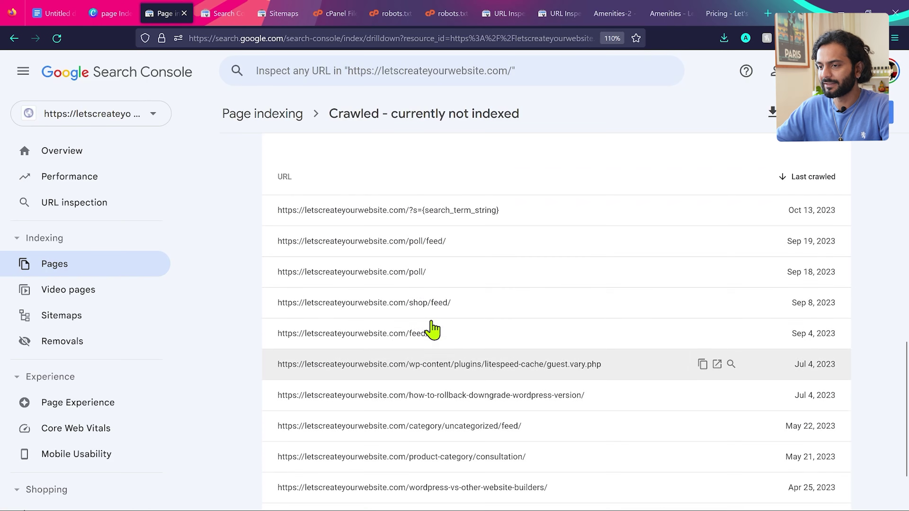
{"action": "scroll", "coordinate": [433, 326], "scroll_direction": "down", "scroll_amount": 1}
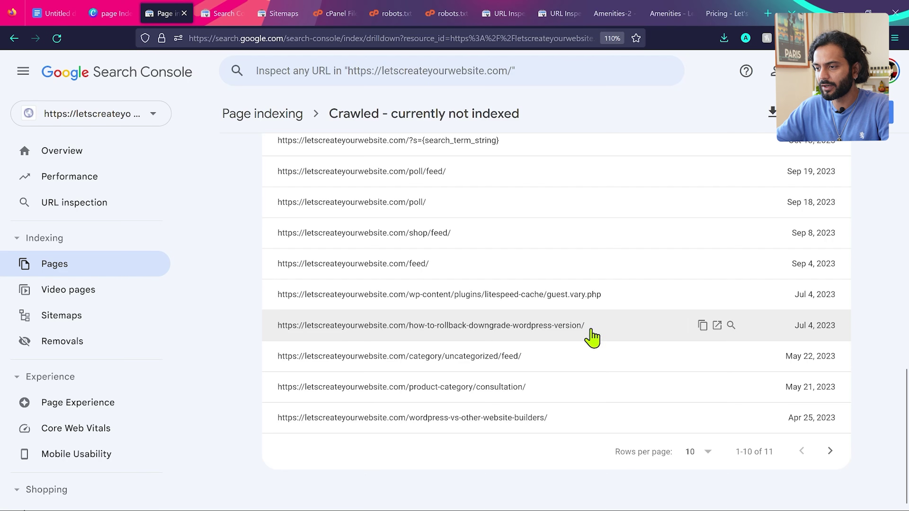
{"action": "left_click", "coordinate": [731, 325]}
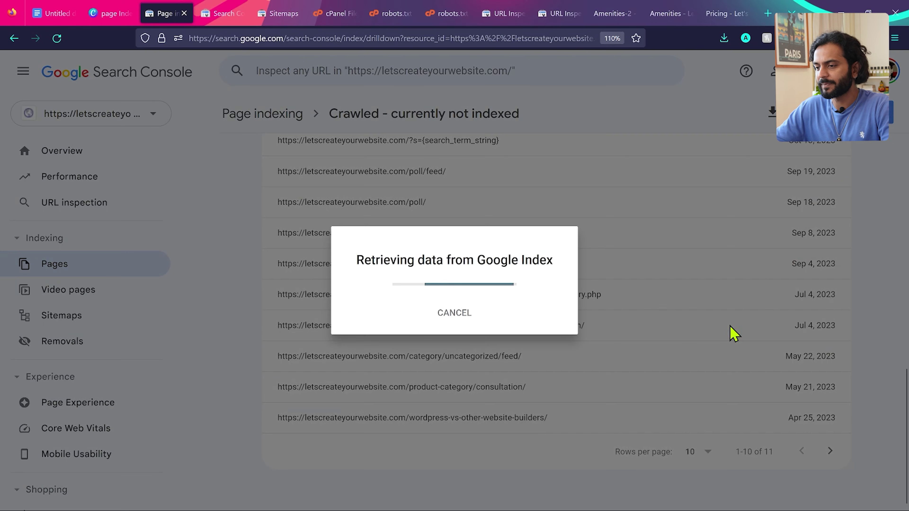
Review the rollback post's inspection, then load its URL in a new Firefox tab.
{"action": "scroll", "coordinate": [442, 338], "scroll_direction": "down", "scroll_amount": 3}
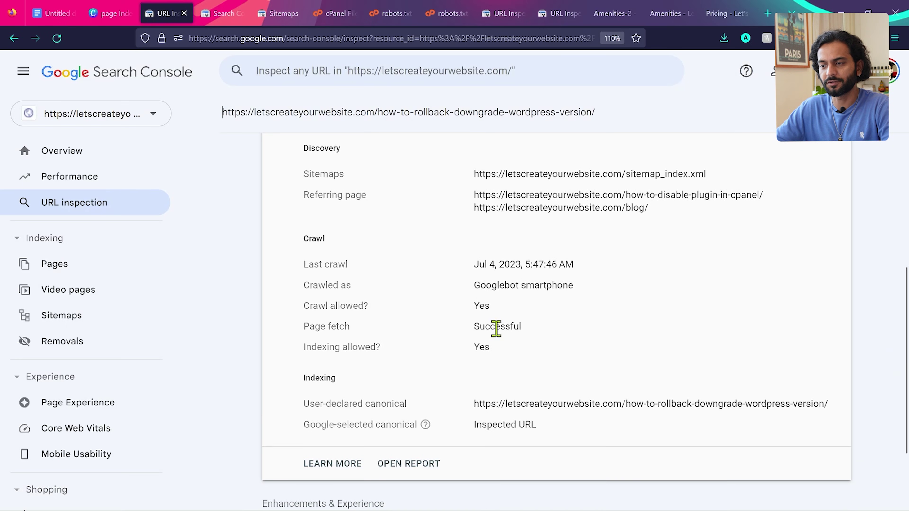
{"action": "scroll", "coordinate": [488, 357], "scroll_direction": "down", "scroll_amount": 1}
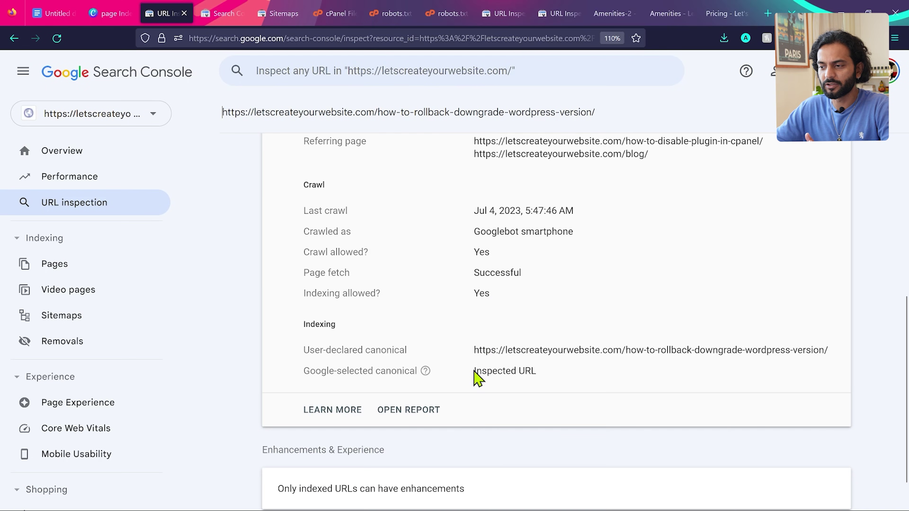
{"action": "triple_click", "coordinate": [227, 111]}
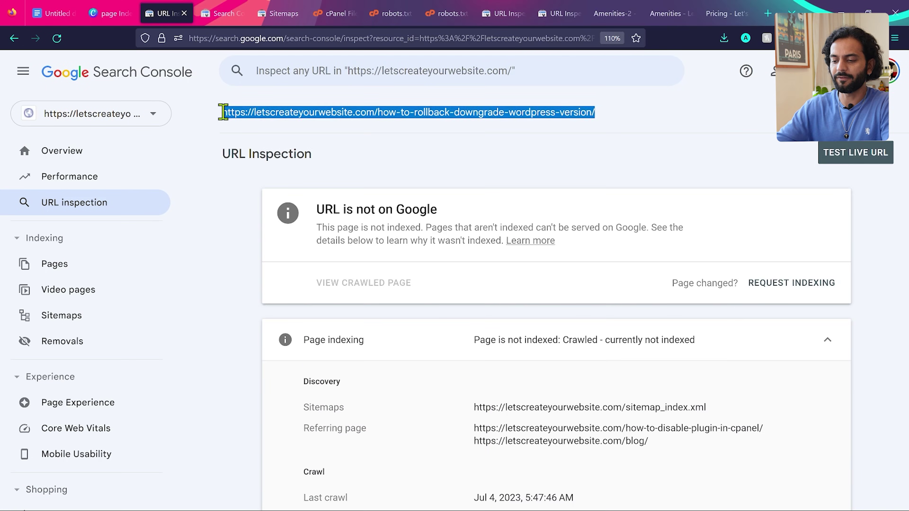
{"action": "key", "text": "ctrl+t"}
{"action": "key", "text": "ctrl+v"}
{"action": "key", "text": "Return"}
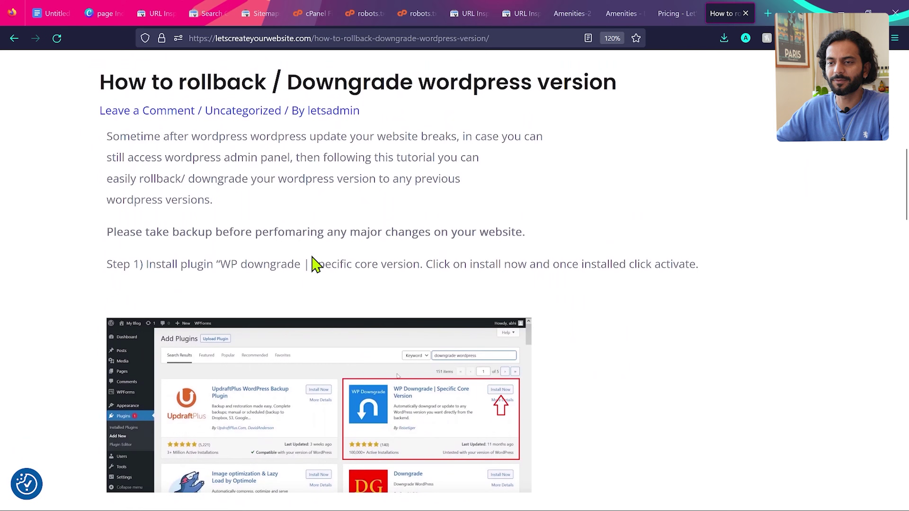
Scroll through the rollback/downgrade WordPress article to read its content.
{"action": "scroll", "coordinate": [272, 238], "scroll_direction": "down", "scroll_amount": 5}
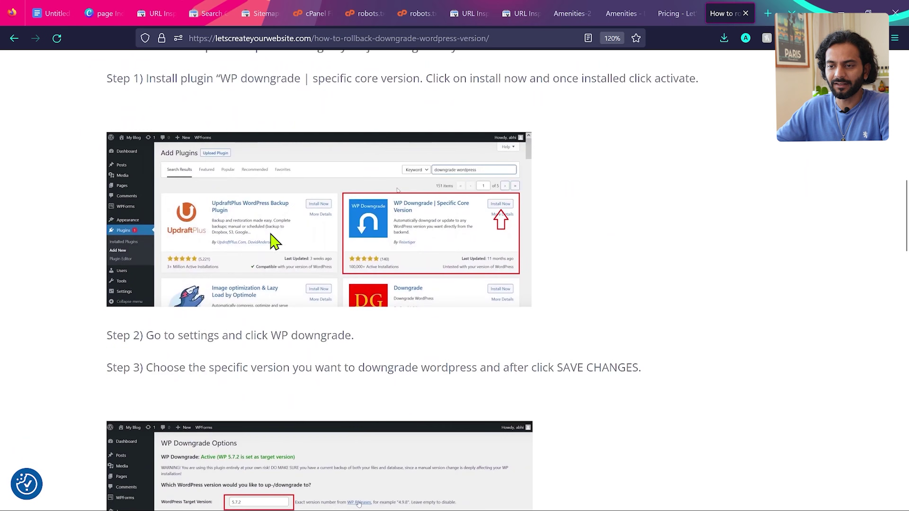
{"action": "scroll", "coordinate": [229, 279], "scroll_direction": "down", "scroll_amount": 11}
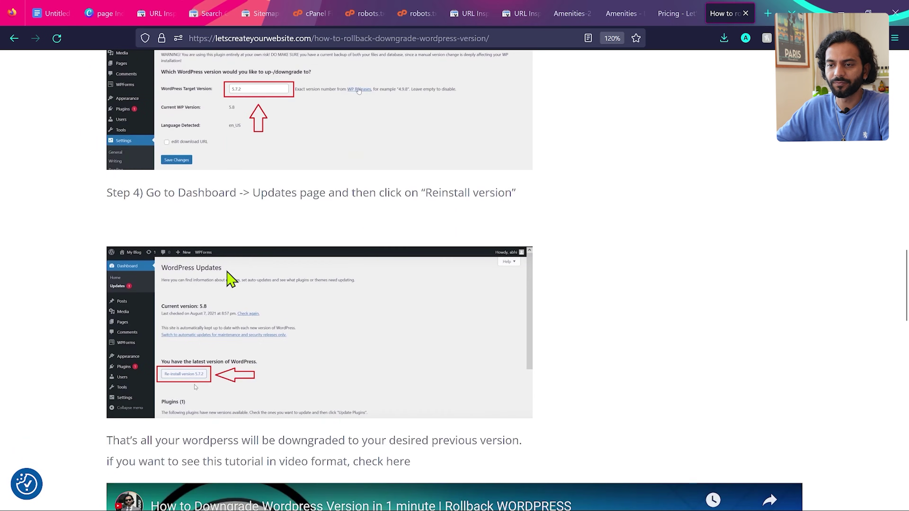
{"action": "scroll", "coordinate": [231, 280], "scroll_direction": "down", "scroll_amount": 7}
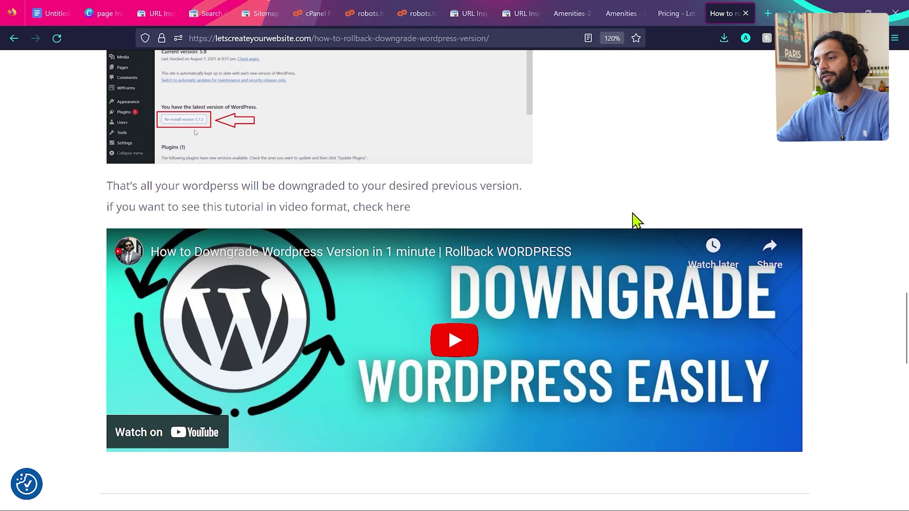
{"action": "scroll", "coordinate": [372, 422], "scroll_direction": "down", "scroll_amount": 5}
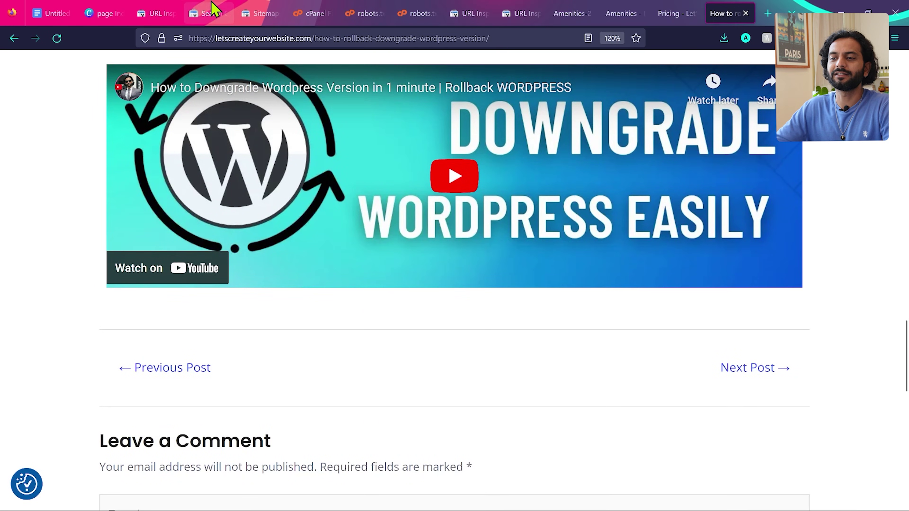
{"action": "scroll", "coordinate": [267, 246], "scroll_direction": "up", "scroll_amount": 14}
{"action": "scroll", "coordinate": [267, 246], "scroll_direction": "up", "scroll_amount": 12}
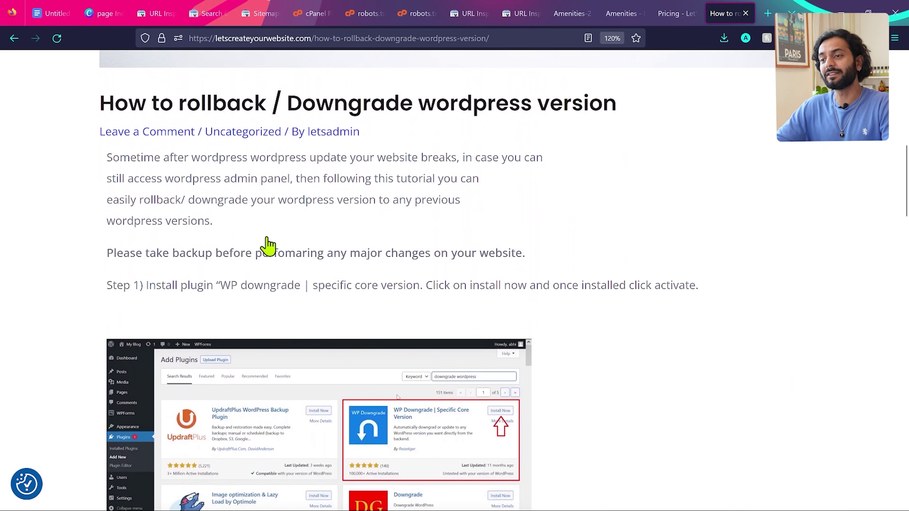
{"action": "scroll", "coordinate": [267, 246], "scroll_direction": "down", "scroll_amount": 1}
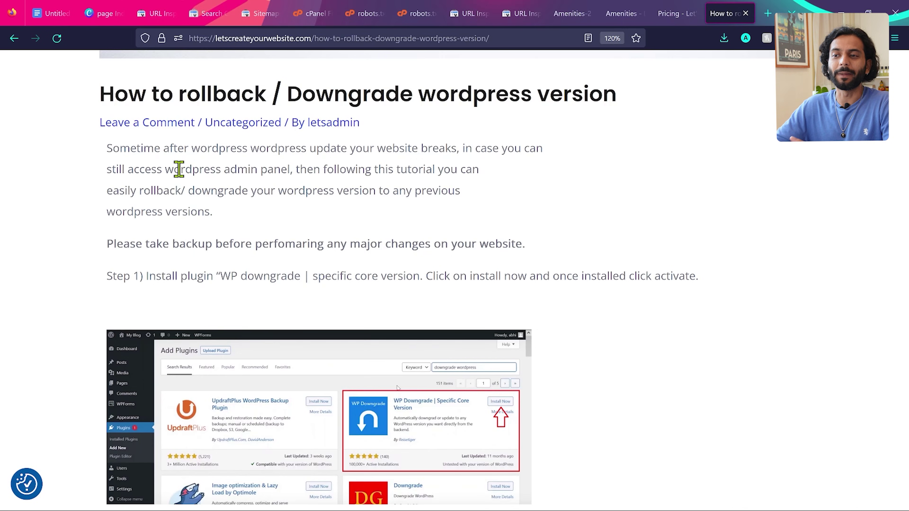
Return to the rollback post's Search Console inspection: not on Google, last crawled Jul 4, 2023.
{"action": "key", "text": "ctrl+3"}
{"action": "left_click", "coordinate": [447, 169]}
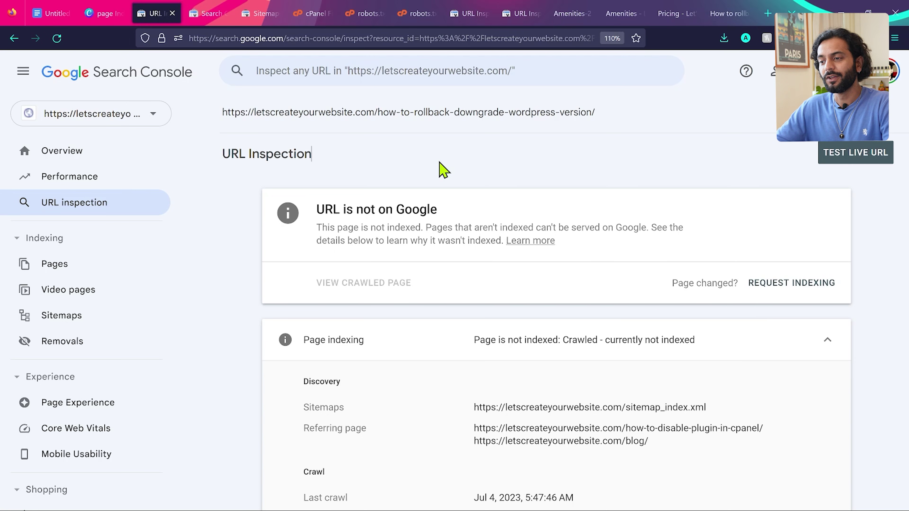
{"action": "left_click", "coordinate": [731, 8]}
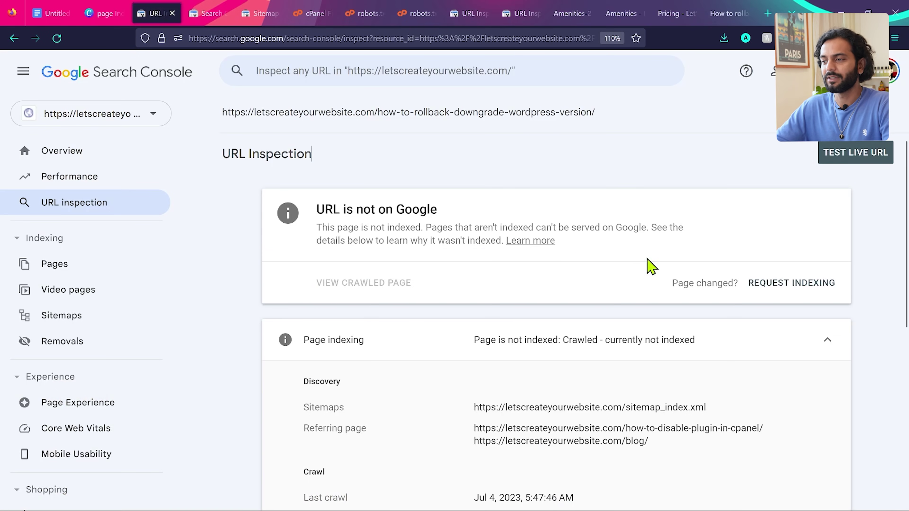
{"action": "left_click", "coordinate": [156, 14]}
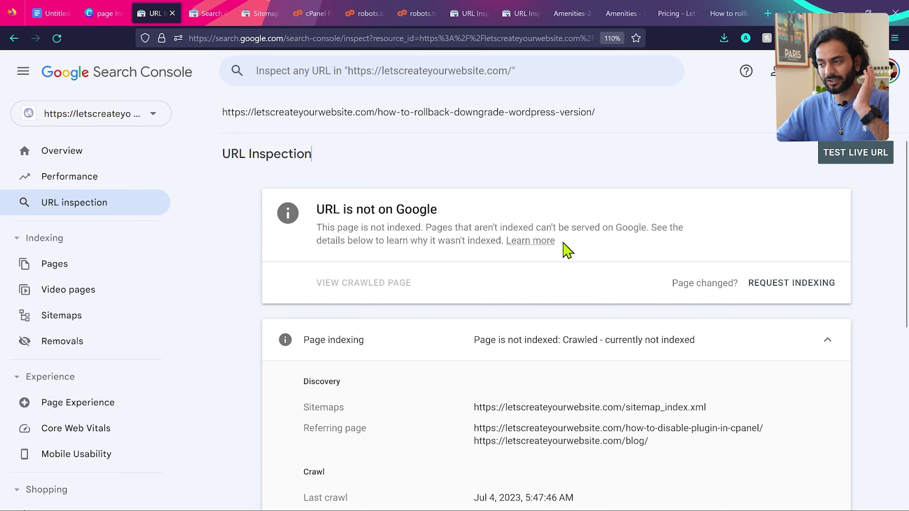
Request indexing for the rollback post, then go back to the 'Crawled - currently not indexed' list.
{"action": "scroll", "coordinate": [567, 250], "scroll_direction": "down", "scroll_amount": 5}
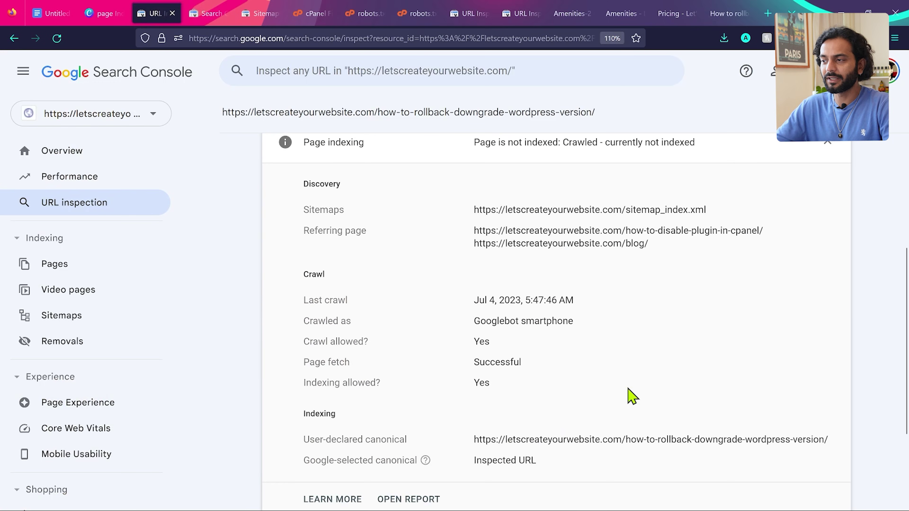
{"action": "scroll", "coordinate": [632, 395], "scroll_direction": "up", "scroll_amount": 5}
{"action": "left_click", "coordinate": [793, 283]}
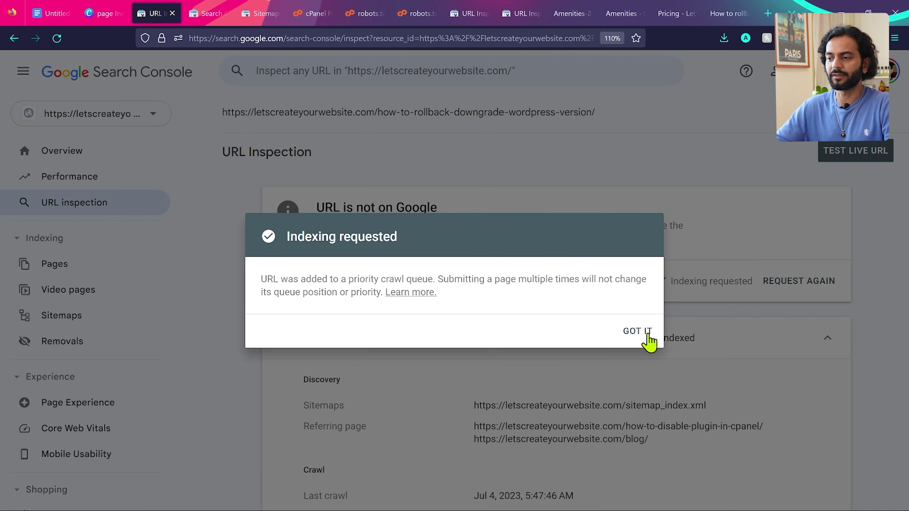
{"action": "left_click", "coordinate": [646, 334]}
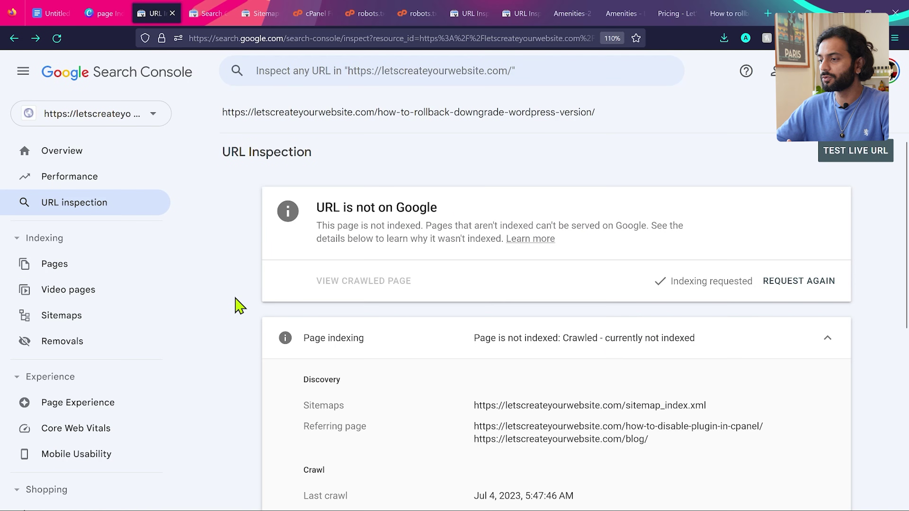
{"action": "key", "text": "alt+Left"}
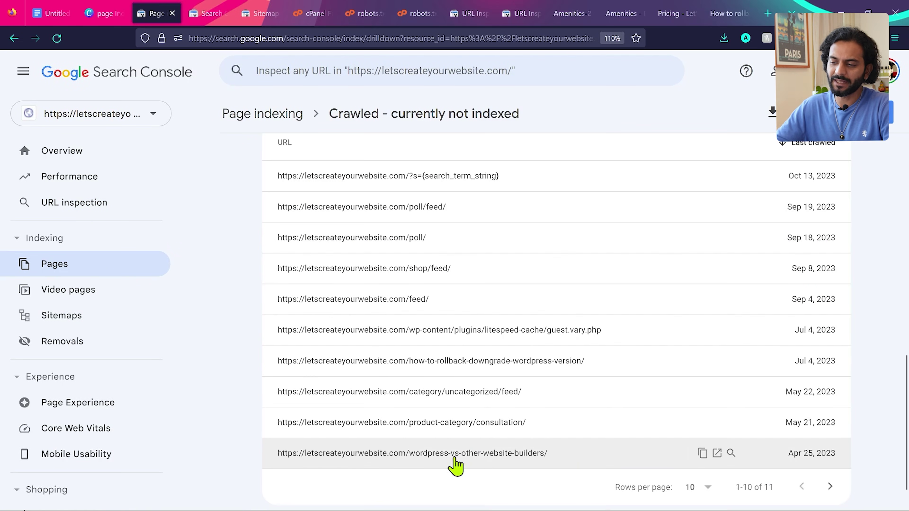
Open the wordpress-vs-other-website-builders URL from the list in a new Firefox tab.
{"action": "left_click_drag", "start_coordinate": [569, 458], "coordinate": [274, 465]}
{"action": "key", "text": "ctrl+c"}
{"action": "key", "text": "ctrl+t"}
{"action": "key", "text": "ctrl+v"}
{"action": "key", "text": "Return"}
Skim the 'WordPress vs other website builders' post, then return to the crawled-not-indexed list.
{"action": "scroll", "coordinate": [414, 242], "scroll_direction": "down", "scroll_amount": 10}
{"action": "scroll", "coordinate": [414, 242], "scroll_direction": "up", "scroll_amount": 15}
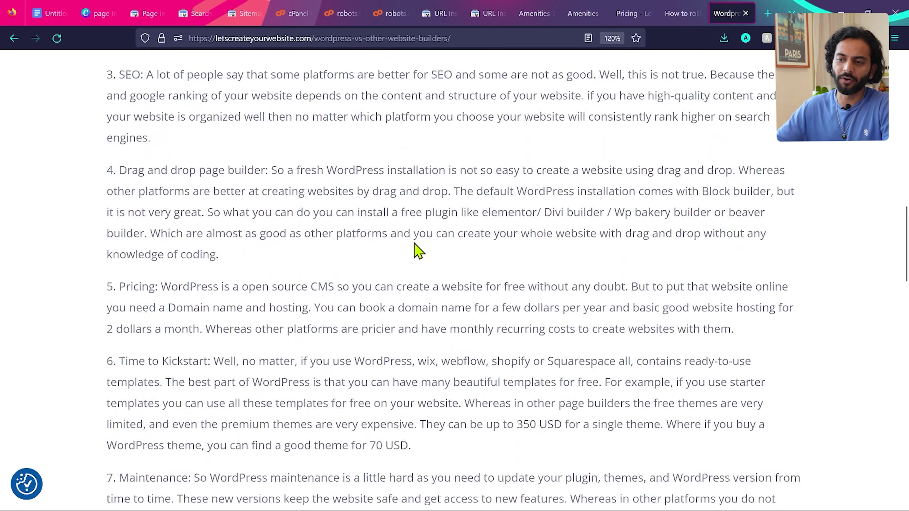
{"action": "scroll", "coordinate": [416, 248], "scroll_direction": "up", "scroll_amount": 8}
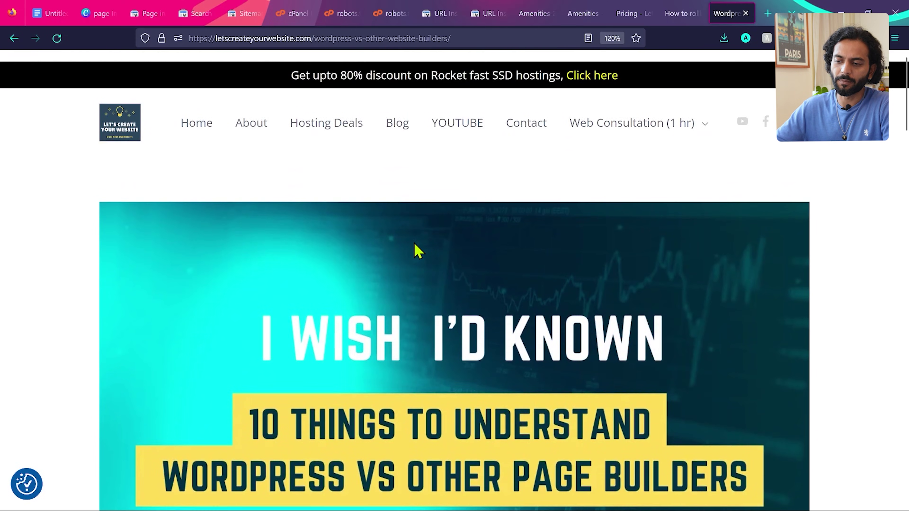
{"action": "scroll", "coordinate": [418, 251], "scroll_direction": "down", "scroll_amount": 5}
{"action": "scroll", "coordinate": [414, 244], "scroll_direction": "down", "scroll_amount": 4}
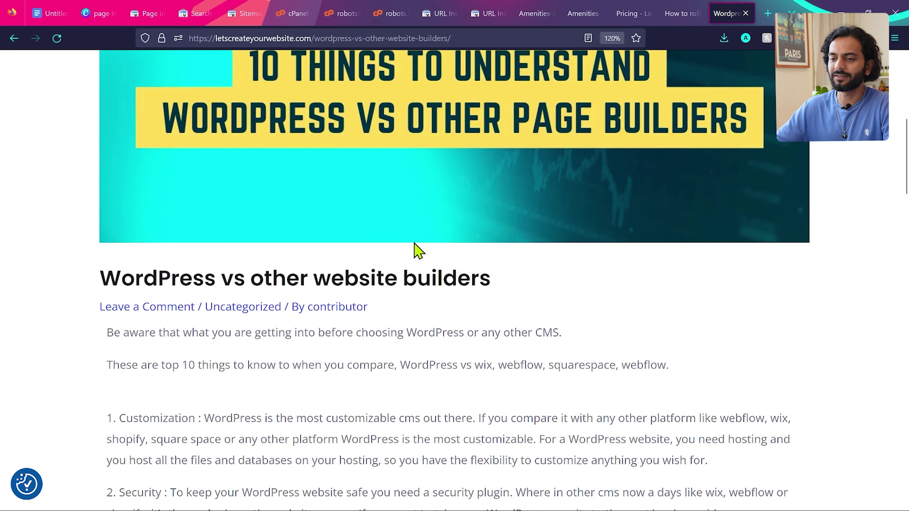
{"action": "scroll", "coordinate": [414, 246], "scroll_direction": "down", "scroll_amount": 3}
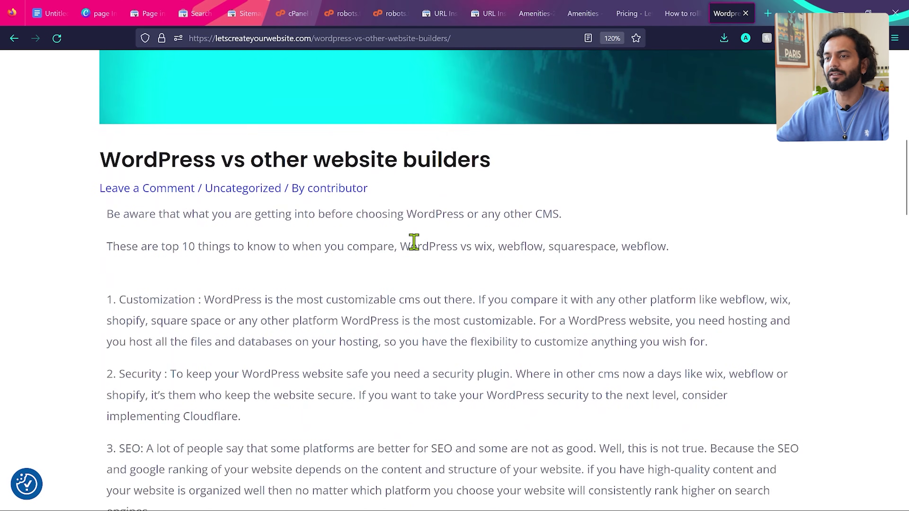
{"action": "scroll", "coordinate": [414, 243], "scroll_direction": "up", "scroll_amount": 5}
{"action": "left_click", "coordinate": [147, 13]}
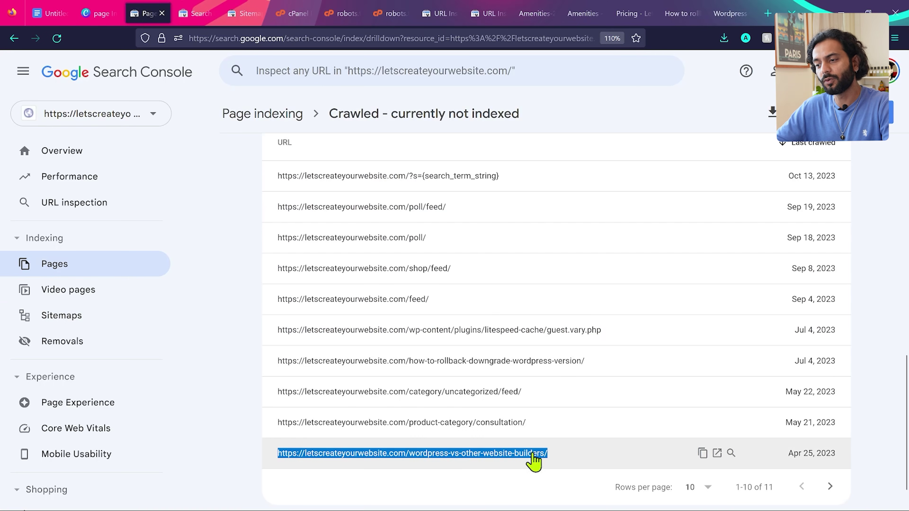
{"action": "scroll", "coordinate": [594, 462], "scroll_direction": "up", "scroll_amount": 2}
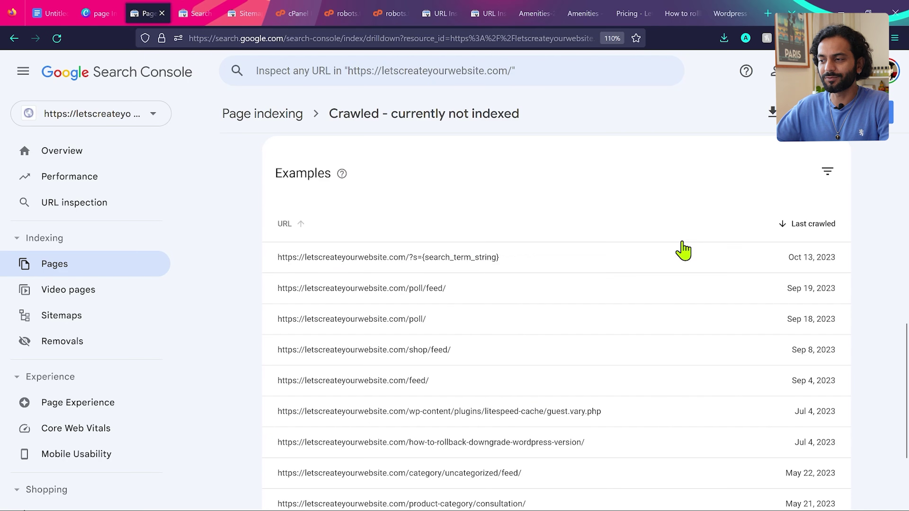
Inspect the ?s={search_term_string} URL and highlight its 'noindex' robots meta tag blocking indexing.
{"action": "left_click", "coordinate": [730, 257]}
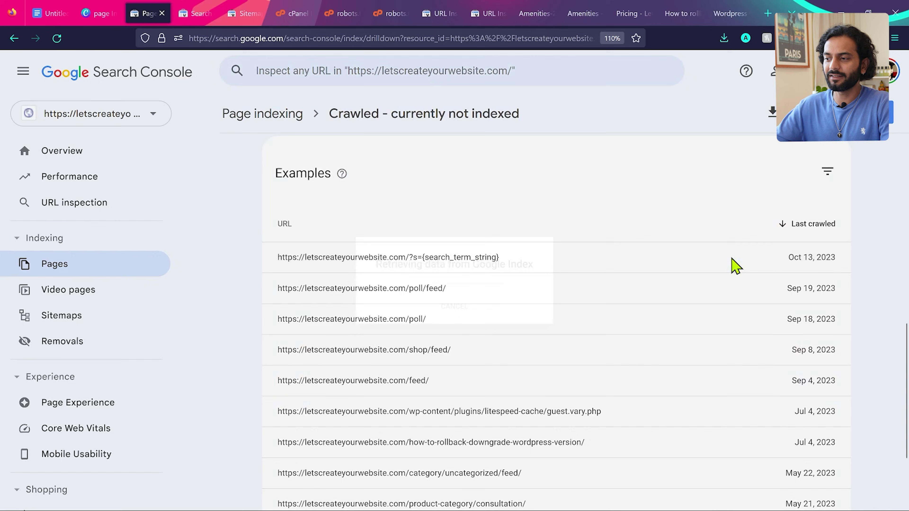
{"action": "scroll", "coordinate": [516, 331], "scroll_direction": "down", "scroll_amount": 2}
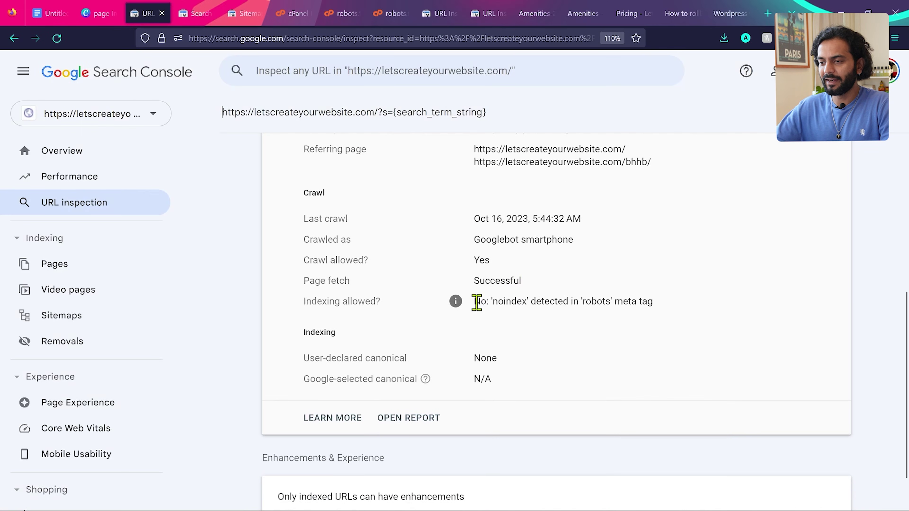
{"action": "left_click_drag", "start_coordinate": [514, 303], "coordinate": [622, 298]}
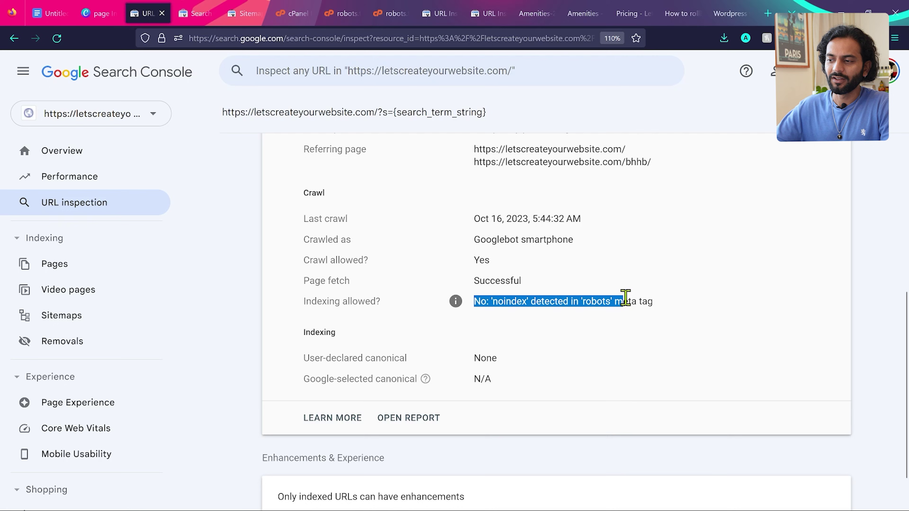
{"action": "left_click", "coordinate": [660, 302]}
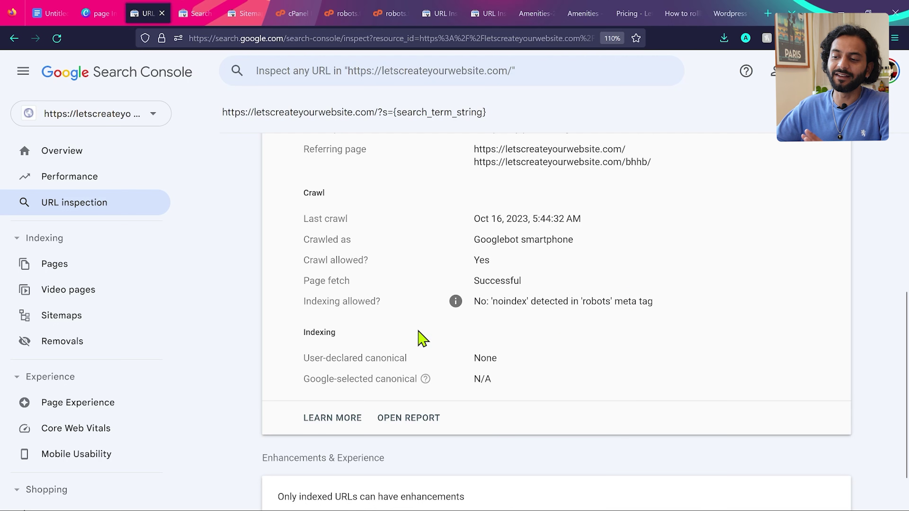
{"action": "scroll", "coordinate": [423, 338], "scroll_direction": "up", "scroll_amount": 1}
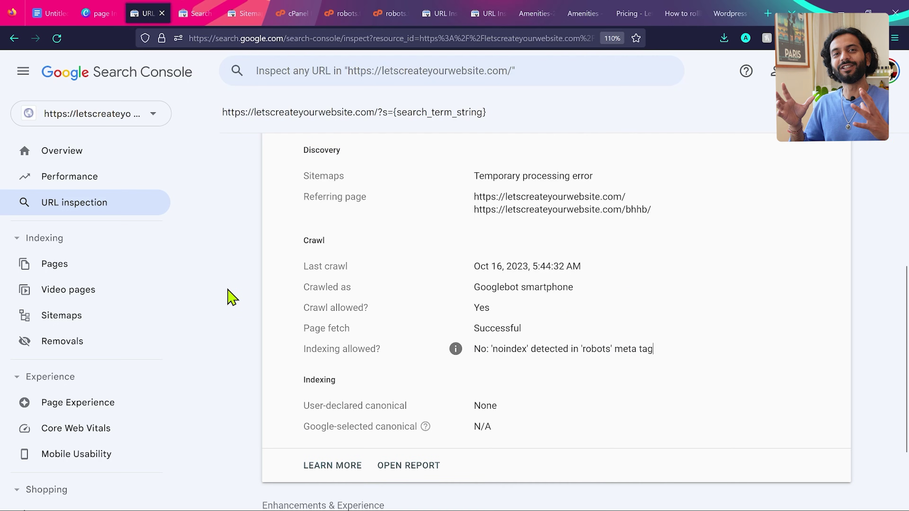